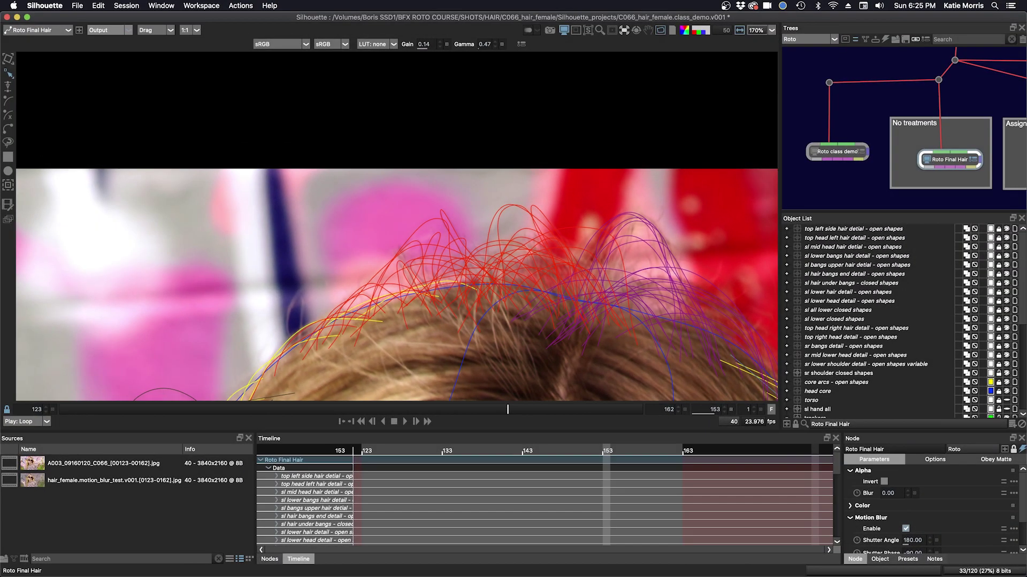
Switch the viewer to the Roto class demo node and frame the hair on the screen-left side of the head
{"action": "left_click_drag", "start_coordinate": [606, 362], "coordinate": [618, 318]}
{"action": "left_click", "coordinate": [837, 152]}
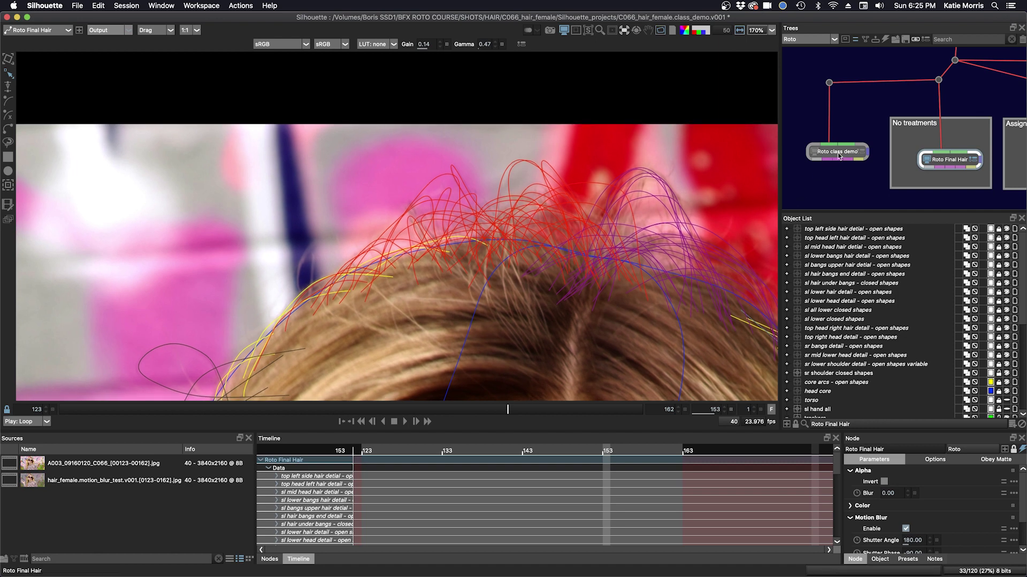
{"action": "left_click_drag", "start_coordinate": [572, 298], "coordinate": [605, 250]}
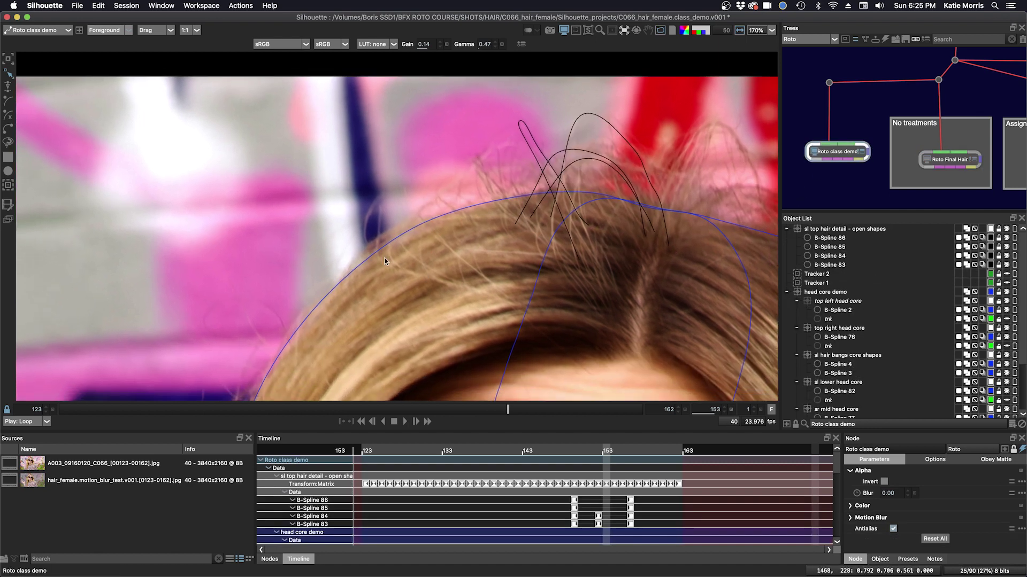
{"action": "left_click", "coordinate": [360, 262]}
{"action": "left_click_drag", "start_coordinate": [386, 320], "coordinate": [422, 246]}
{"action": "scroll", "coordinate": [422, 246], "scroll_direction": "down", "scroll_amount": 3}
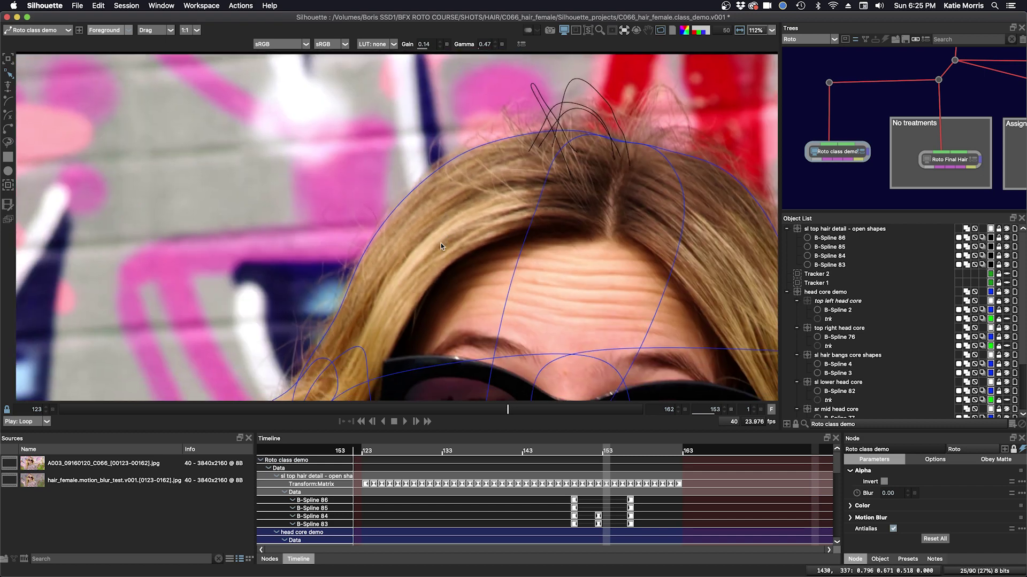
{"action": "left_click_drag", "start_coordinate": [373, 293], "coordinate": [376, 276]}
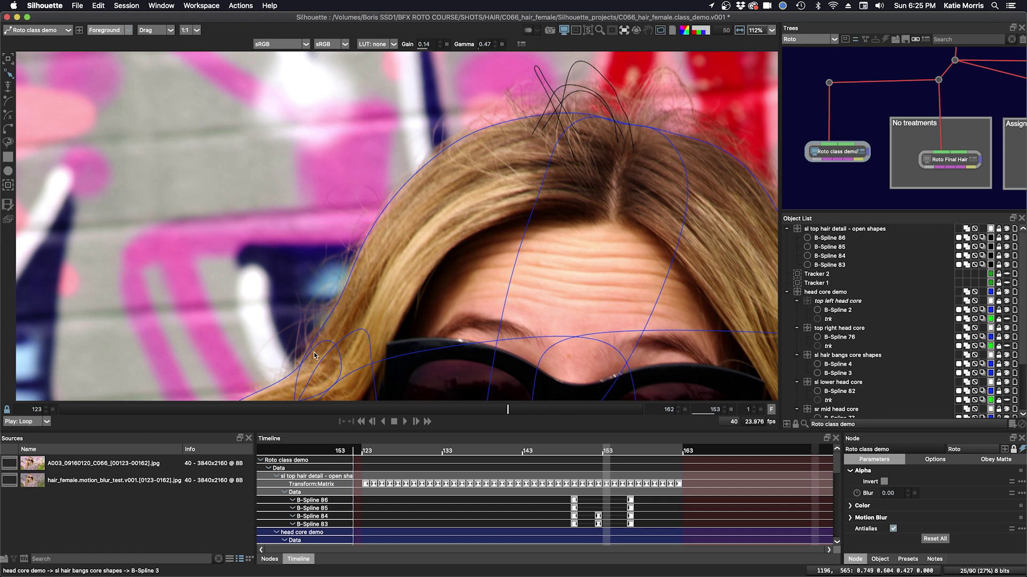
Duplicate the top left head core layer and move the copy out of head core demo to the start of the object list
{"action": "left_click", "coordinate": [844, 302]}
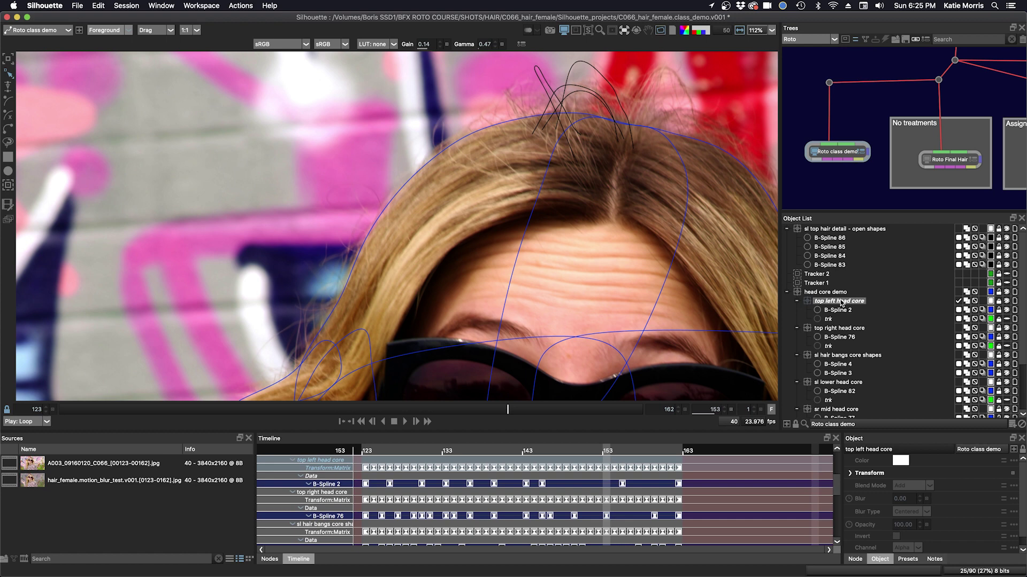
{"action": "key", "text": "super+d"}
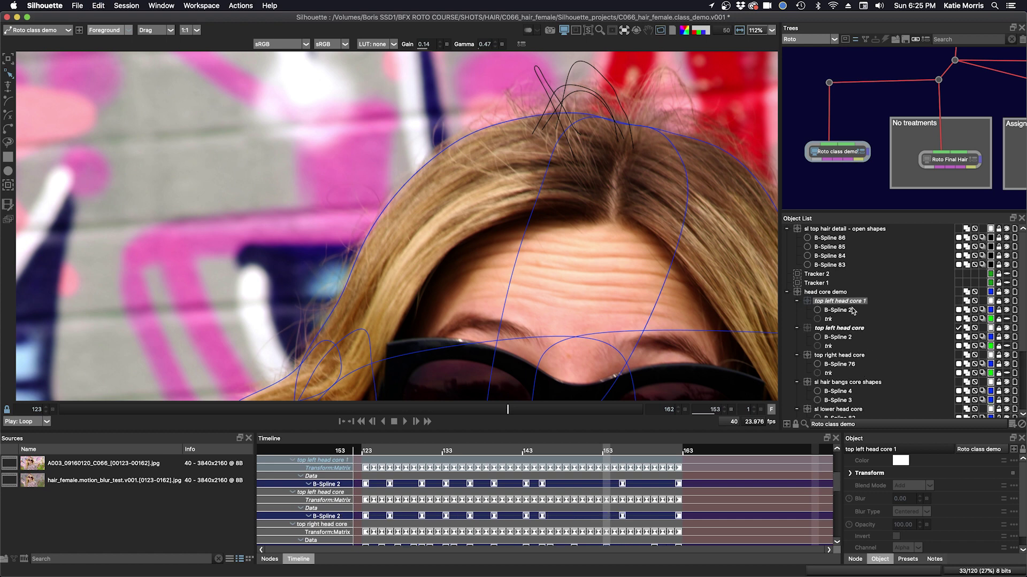
{"action": "left_click_drag", "start_coordinate": [848, 302], "coordinate": [839, 229]}
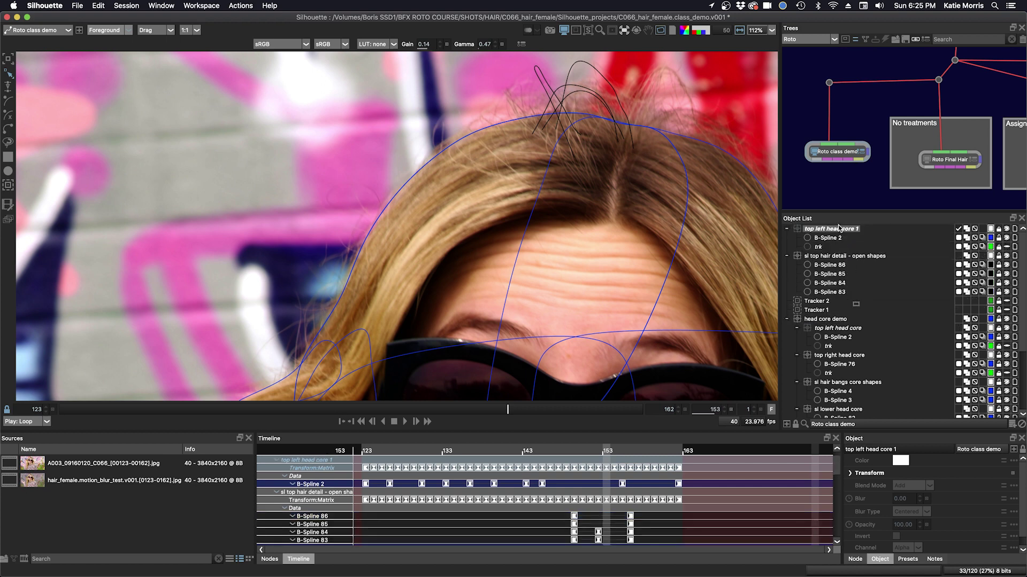
Lock the sl top hair detail layer and delete B-Spline 2 from the unlocked top left head core 1 layer
{"action": "left_click", "coordinate": [982, 257]}
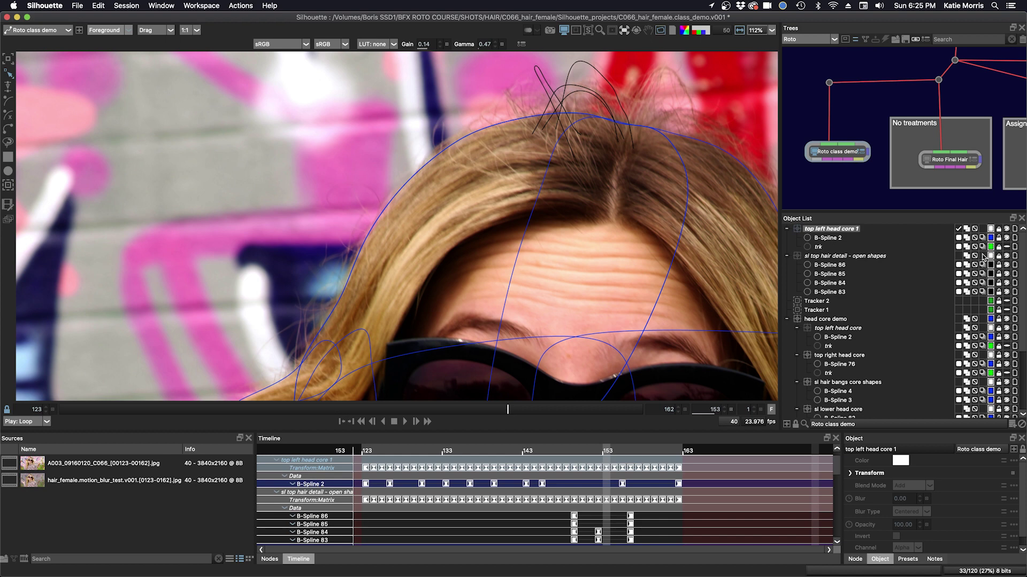
{"action": "left_click", "coordinate": [832, 238]}
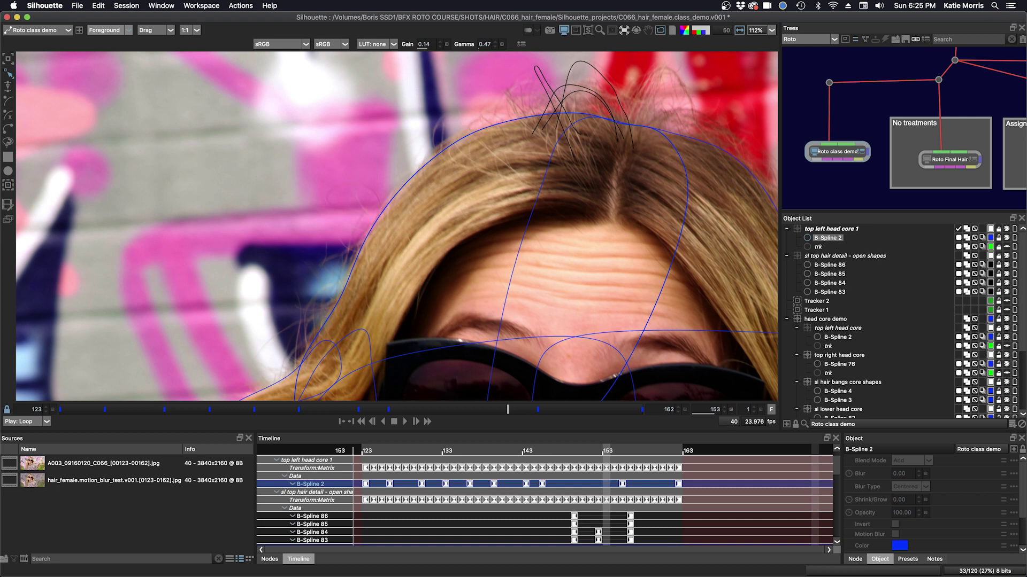
{"action": "left_click", "coordinate": [999, 230]}
{"action": "key", "text": "Delete"}
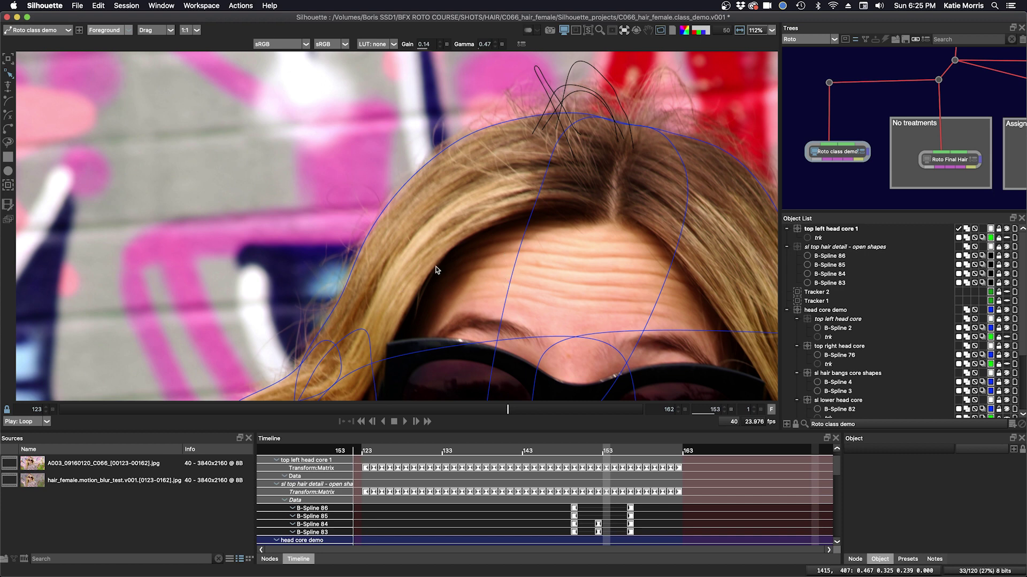
Draw an open six-point B-spline in top left head core 1 along the middle of the screen-left hair edge
{"action": "left_click", "coordinate": [404, 199]}
{"action": "left_click", "coordinate": [371, 220]}
{"action": "left_click", "coordinate": [362, 236]}
{"action": "left_click", "coordinate": [350, 283]}
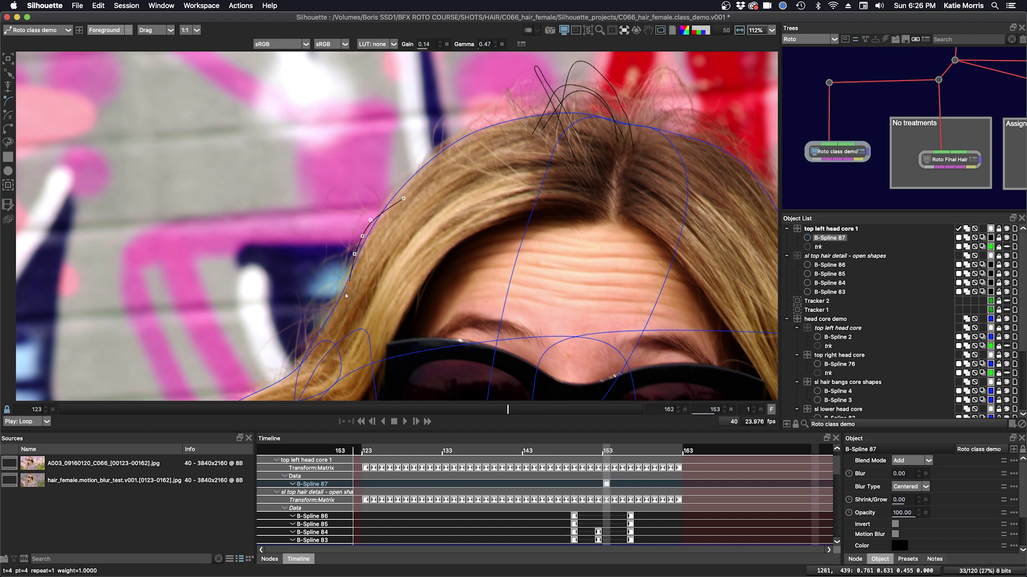
{"action": "left_click", "coordinate": [342, 309]}
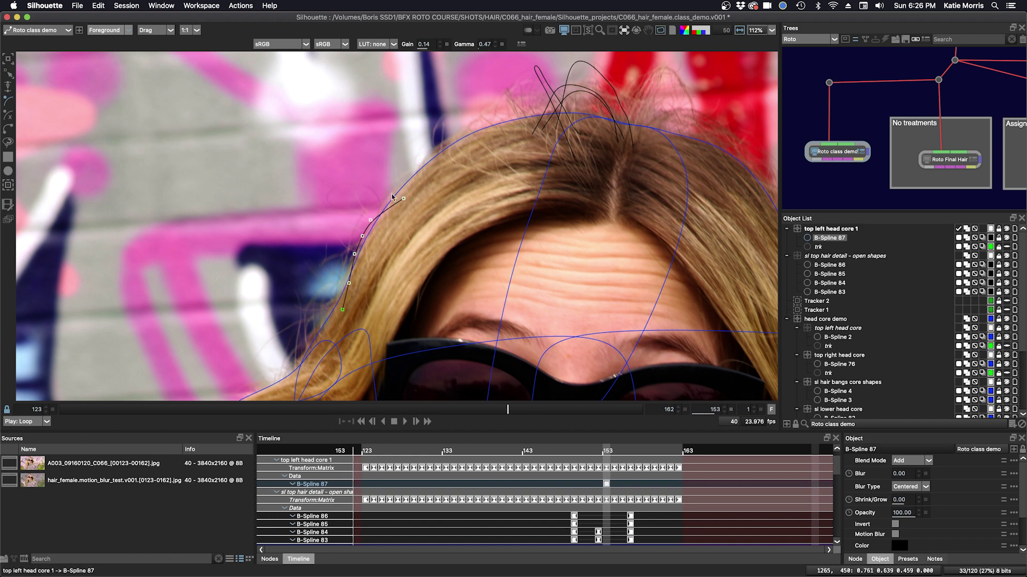
{"action": "key", "text": "Return"}
Draw a second open B-spline slightly higher and further inside, following the upper curve of the screen-left hair edge
{"action": "left_click", "coordinate": [416, 180]}
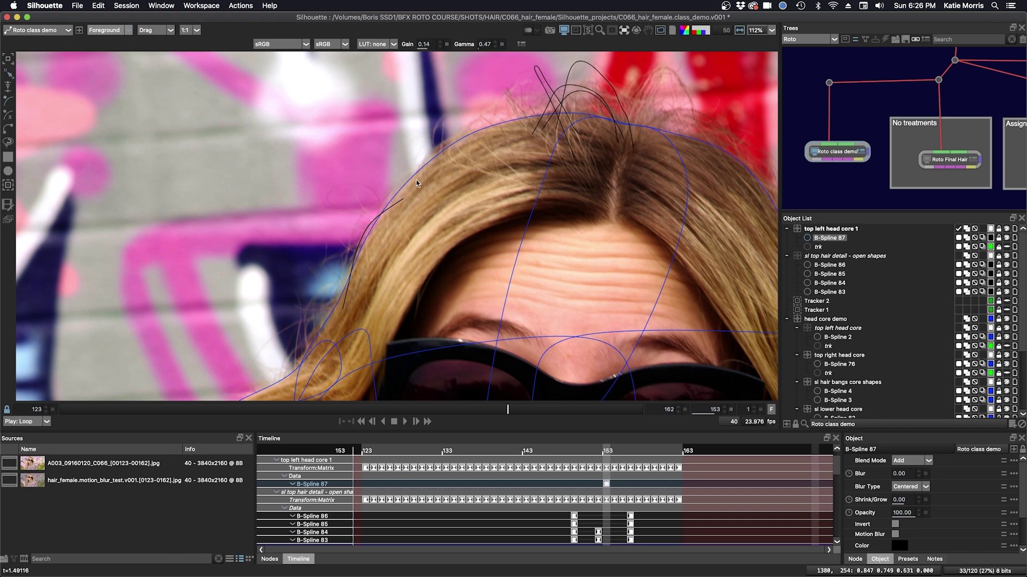
{"action": "left_click", "coordinate": [390, 192]}
{"action": "left_click", "coordinate": [381, 208]}
{"action": "left_click", "coordinate": [372, 227]}
{"action": "left_click", "coordinate": [368, 241]}
{"action": "left_click", "coordinate": [367, 269]}
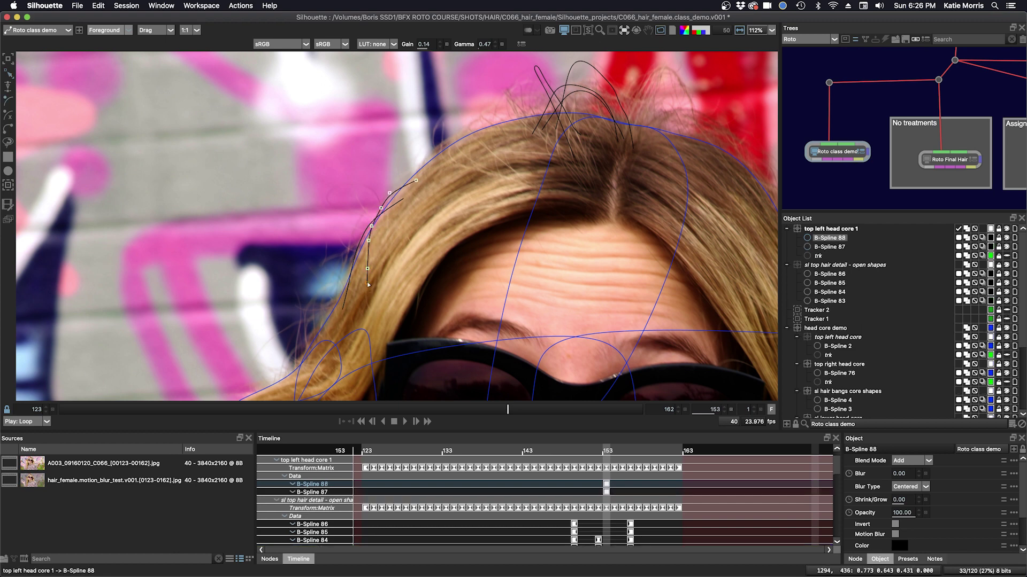
{"action": "key", "text": "Return"}
Draw a third open B-spline along the lower part of the screen-left hair edge, down toward the temple
{"action": "left_click", "coordinate": [358, 267]}
{"action": "left_click", "coordinate": [338, 294]}
{"action": "left_click", "coordinate": [330, 308]}
{"action": "left_click", "coordinate": [323, 323]}
{"action": "left_click", "coordinate": [325, 339]}
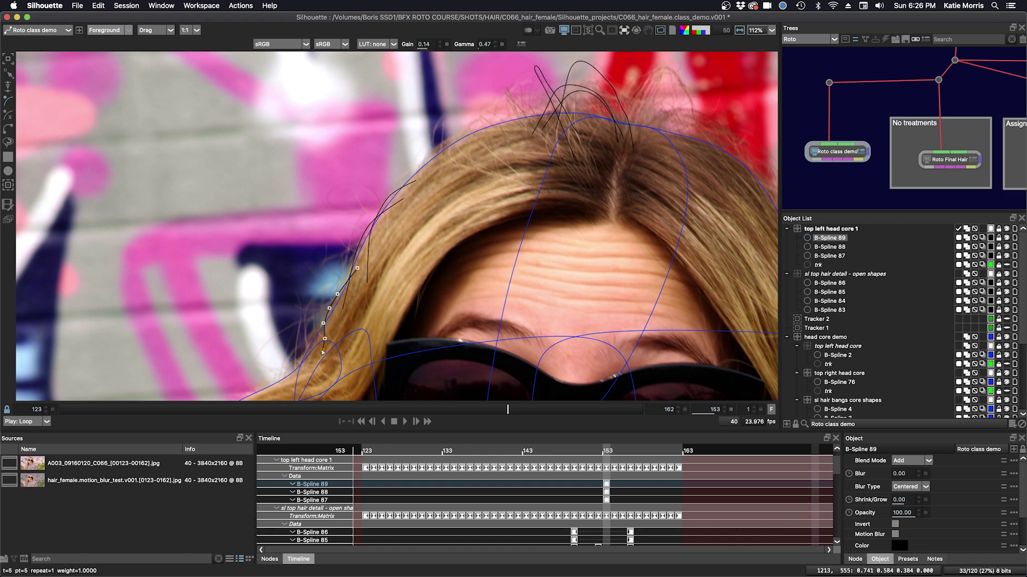
{"action": "key", "text": "Return"}
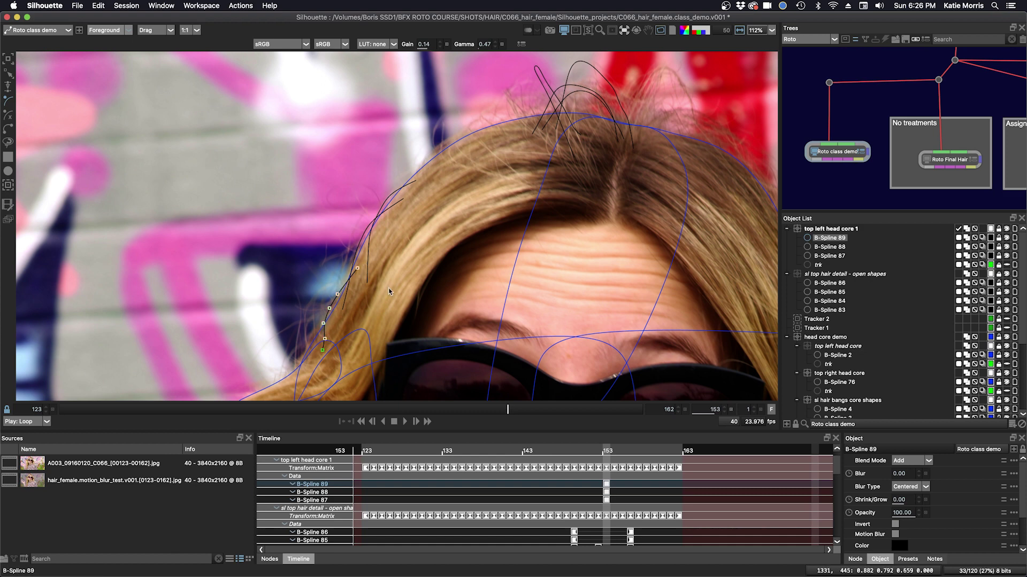
At frame 138, duplicate the three B-splines in top left head core 1 and lock the originals, B-Splines 87 to 89
{"action": "left_click_drag", "start_coordinate": [511, 410], "coordinate": [289, 422]}
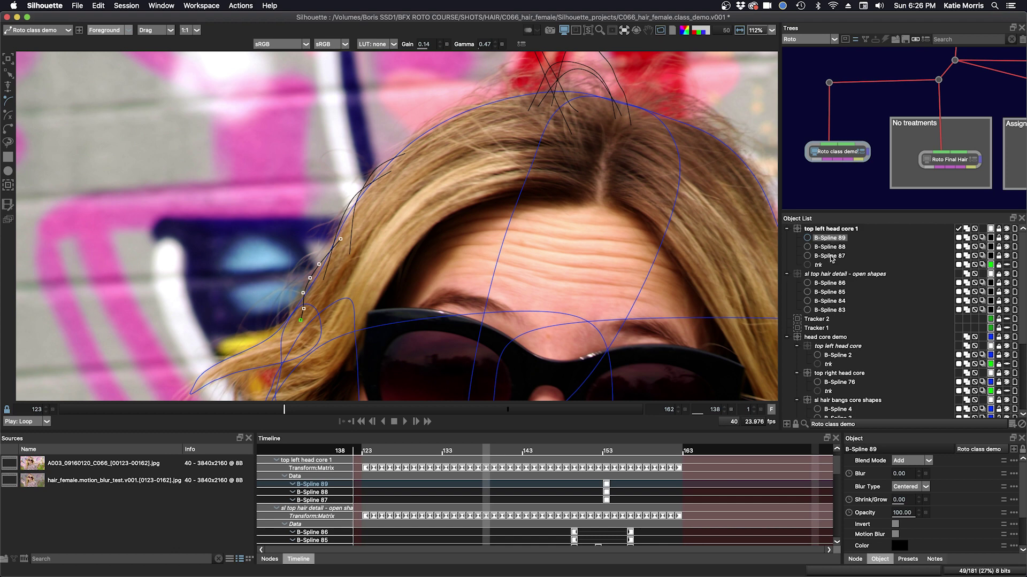
{"action": "left_click", "coordinate": [829, 257], "text": "shift"}
{"action": "left_click", "coordinate": [837, 248]}
{"action": "left_click", "coordinate": [834, 238]}
{"action": "left_click", "coordinate": [832, 257], "text": "shift"}
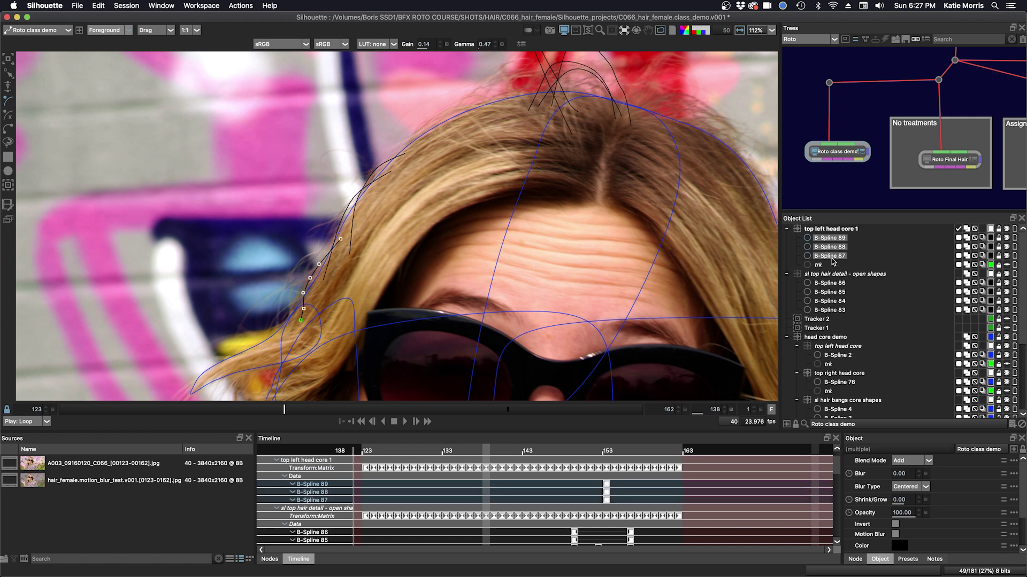
{"action": "key", "text": "super+d"}
{"action": "left_click", "coordinate": [998, 265]}
{"action": "left_click", "coordinate": [998, 273]}
{"action": "left_click", "coordinate": [998, 283]}
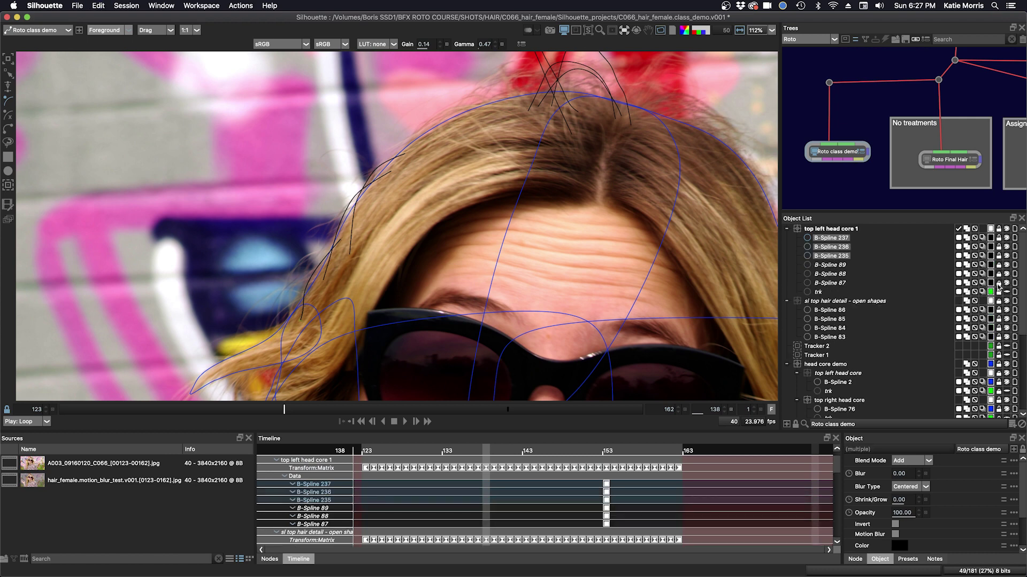
Set the colour of the three duplicated B-splines to Magenta from the Apple colour palette
{"action": "left_click", "coordinate": [990, 238]}
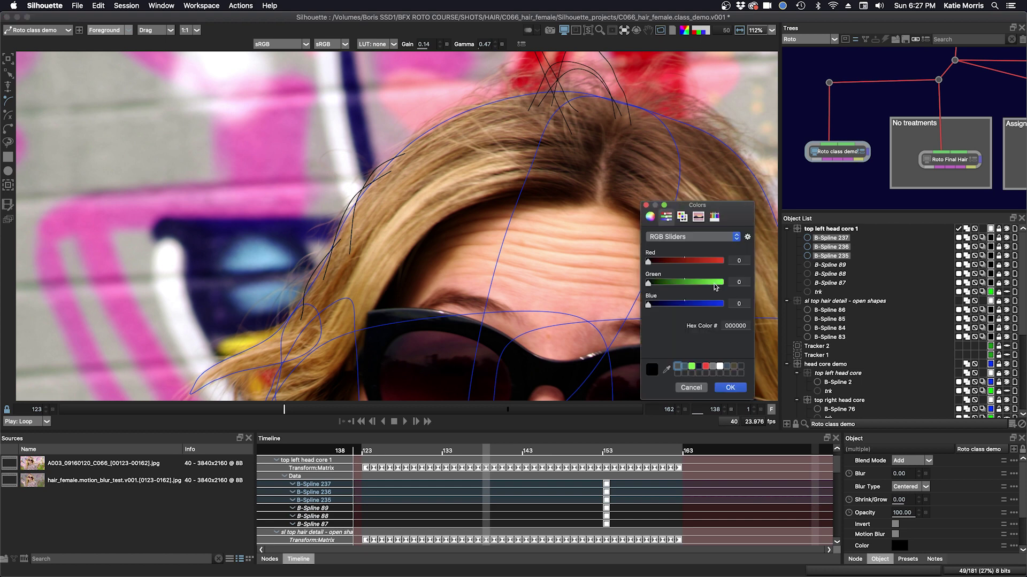
{"action": "left_click", "coordinate": [682, 220]}
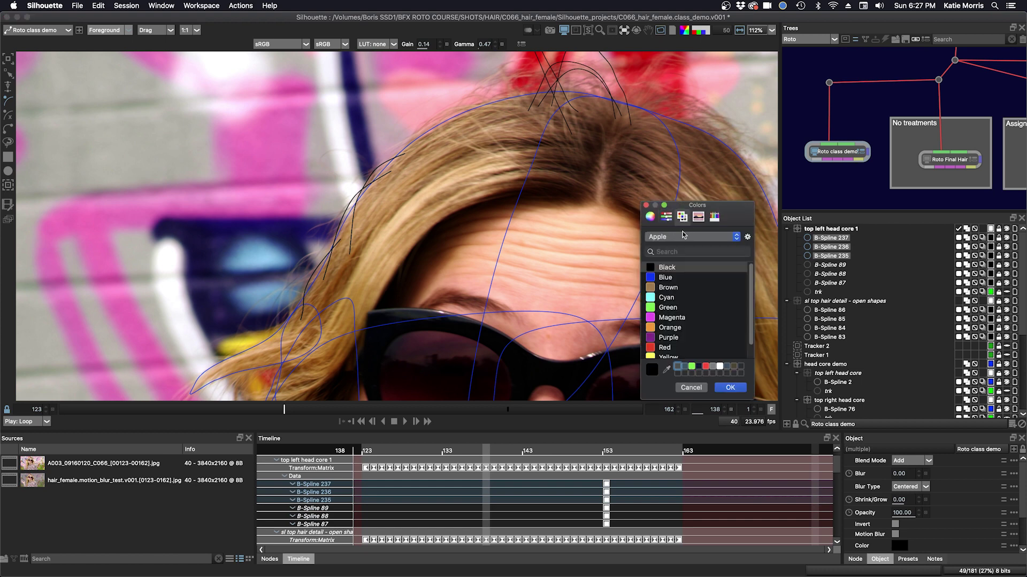
{"action": "left_click", "coordinate": [649, 319]}
{"action": "left_click", "coordinate": [723, 389]}
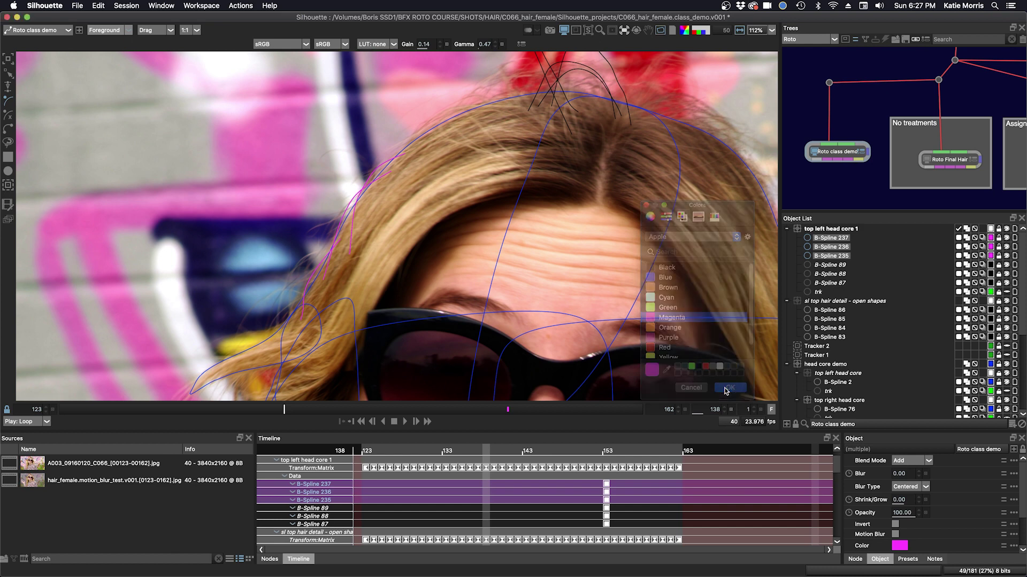
Enable multi-frame editing for frames 123 to 162 and shift the three magenta B-splines together slightly up and toward the head
{"action": "key", "text": "shift+m"}
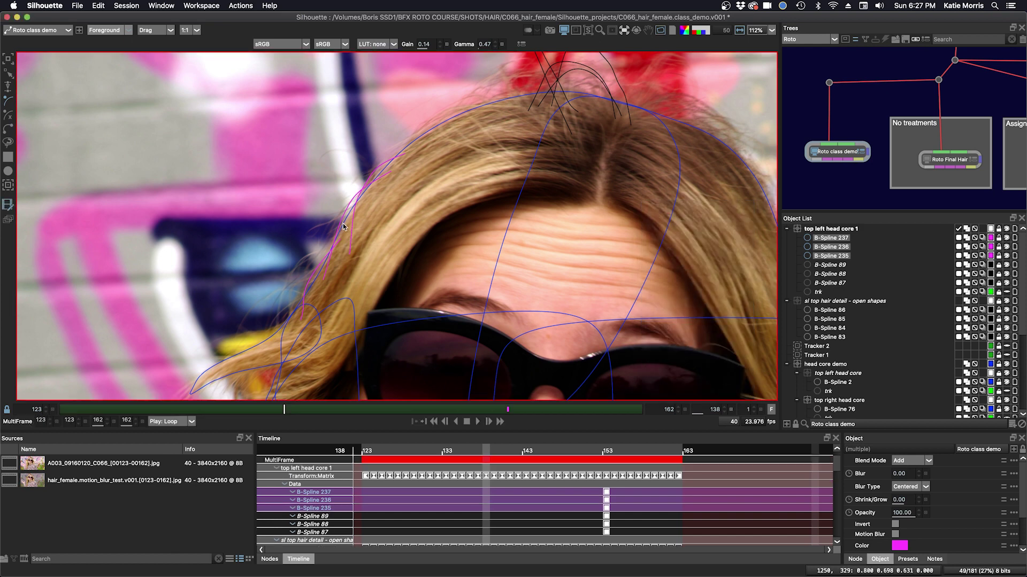
{"action": "left_click", "coordinate": [369, 185]}
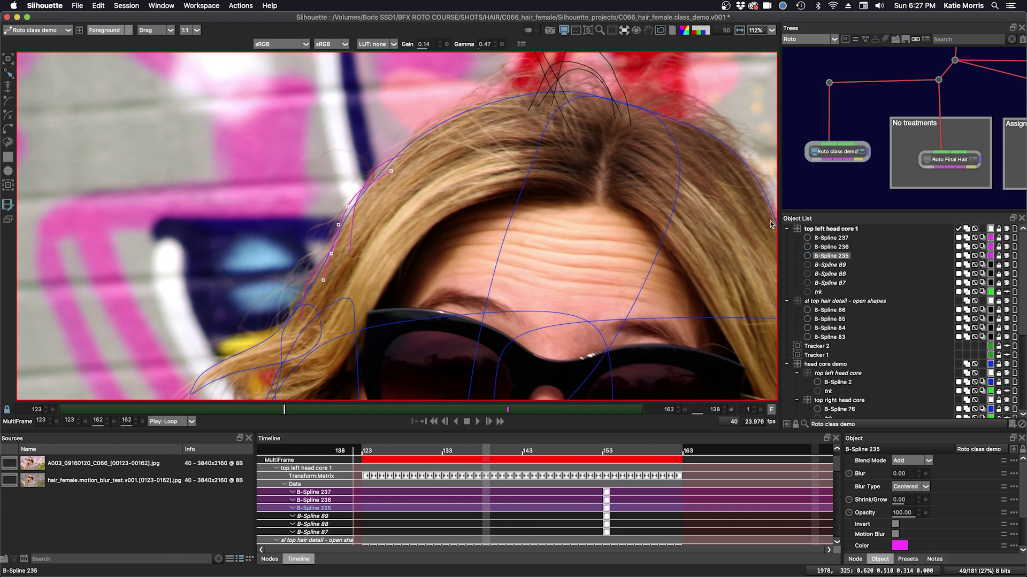
{"action": "left_click", "coordinate": [820, 239]}
{"action": "left_click", "coordinate": [831, 256], "text": "shift"}
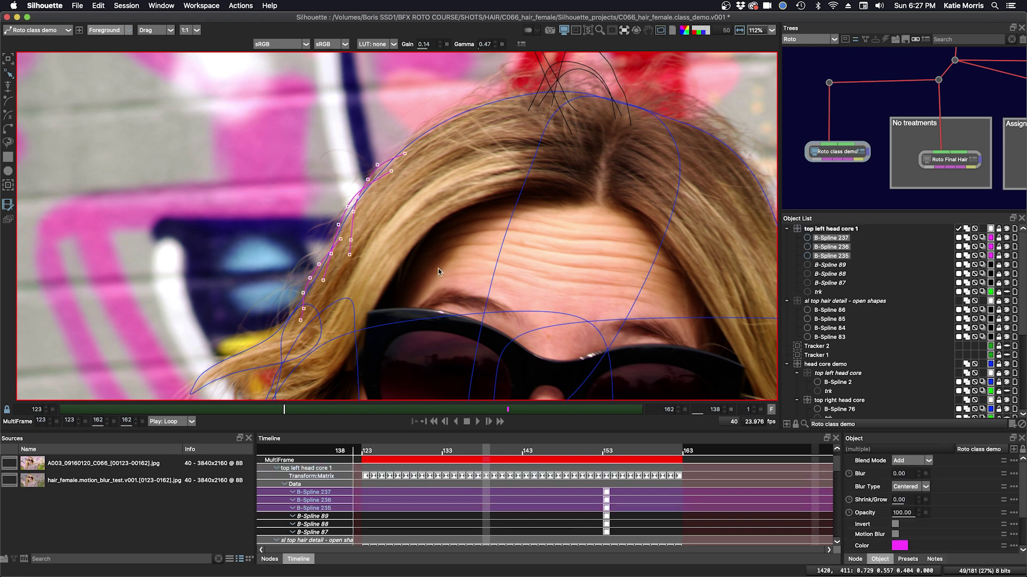
{"action": "key", "text": "t"}
{"action": "left_click_drag", "start_coordinate": [354, 213], "coordinate": [364, 202]}
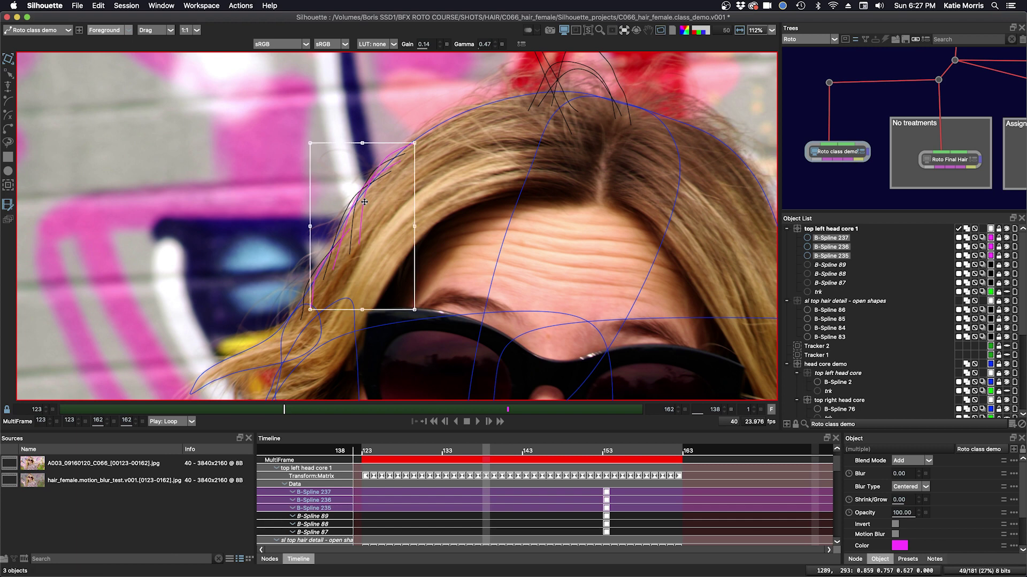
{"action": "left_click", "coordinate": [382, 203]}
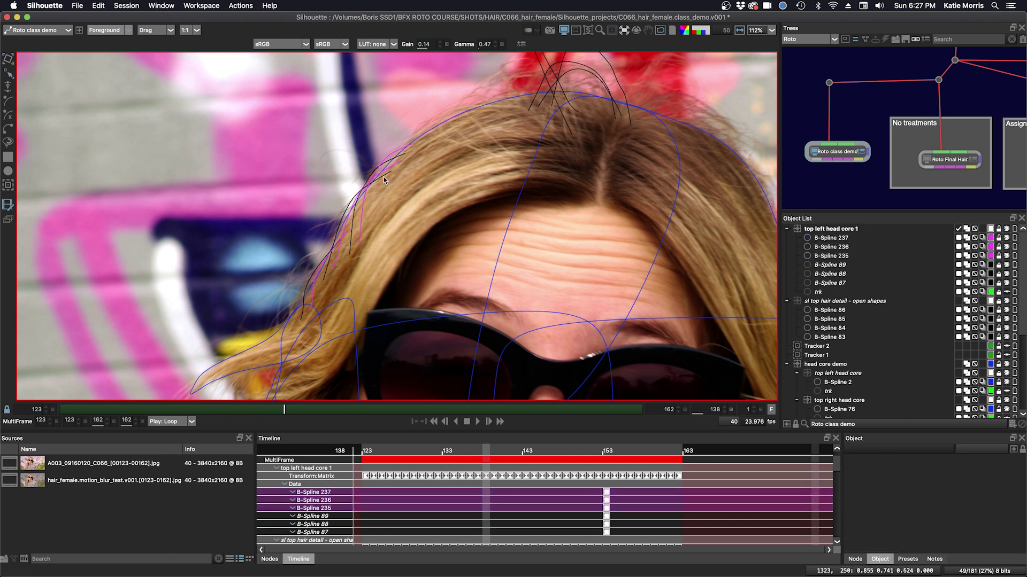
Pull the two lowest points of B-Spline 237 outward along the hair edge and turn off multi-frame editing
{"action": "left_click", "coordinate": [343, 231]}
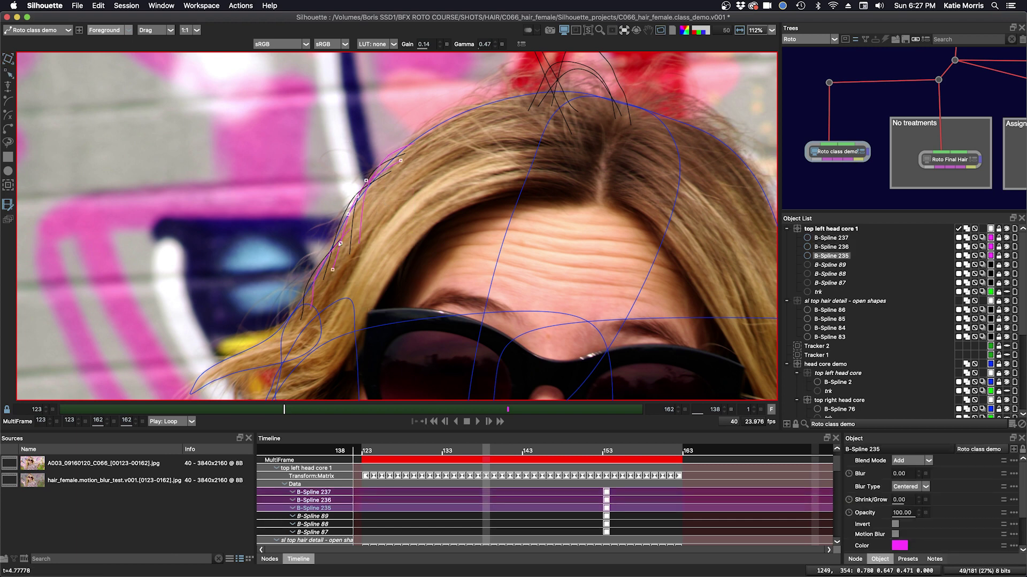
{"action": "left_click", "coordinate": [312, 297]}
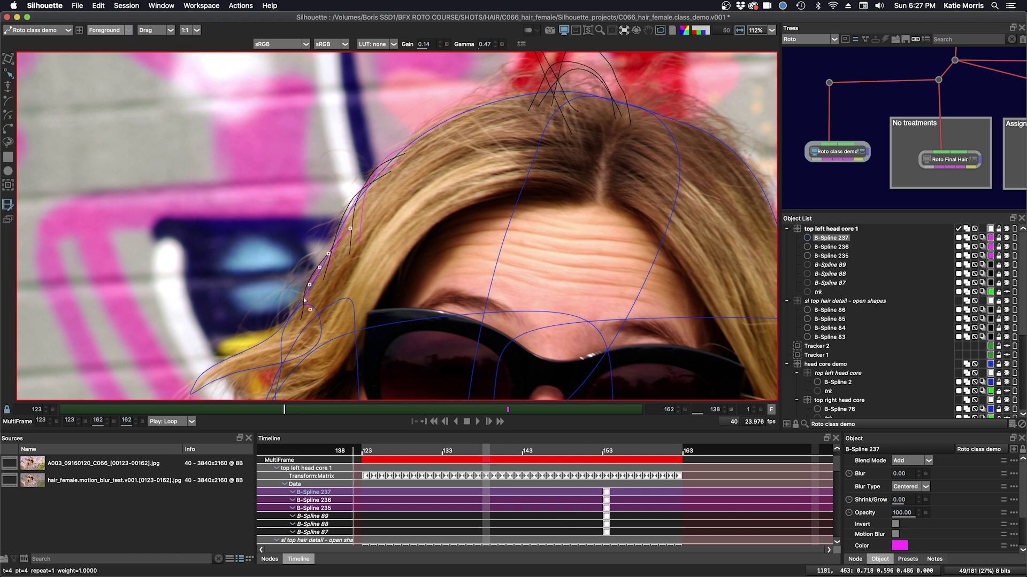
{"action": "left_click_drag", "start_coordinate": [310, 310], "coordinate": [304, 314]}
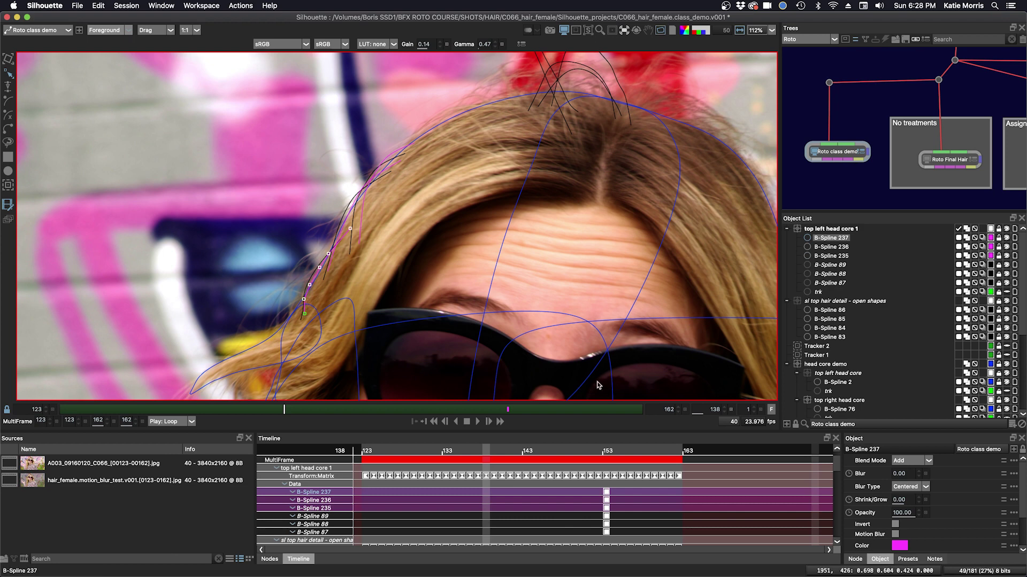
{"action": "key", "text": "m"}
{"action": "left_click_drag", "start_coordinate": [303, 410], "coordinate": [180, 410]}
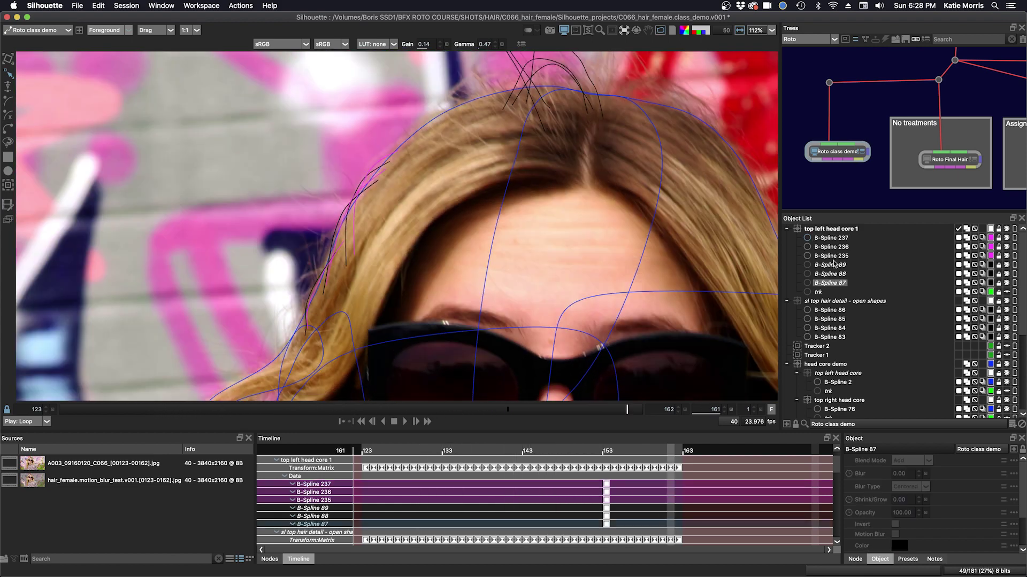
Set the colour of all six B-splines in top left head core 1 to Yellow and deselect them
{"action": "left_click", "coordinate": [838, 240], "text": "shift"}
{"action": "left_click", "coordinate": [991, 239]}
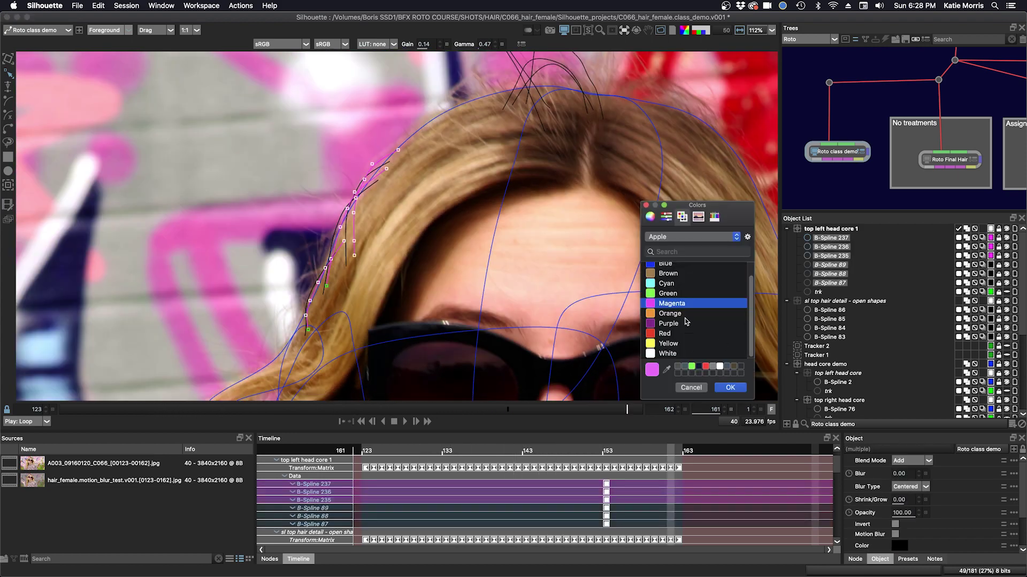
{"action": "left_click", "coordinate": [650, 345]}
{"action": "left_click", "coordinate": [729, 387]}
{"action": "left_click", "coordinate": [740, 226]}
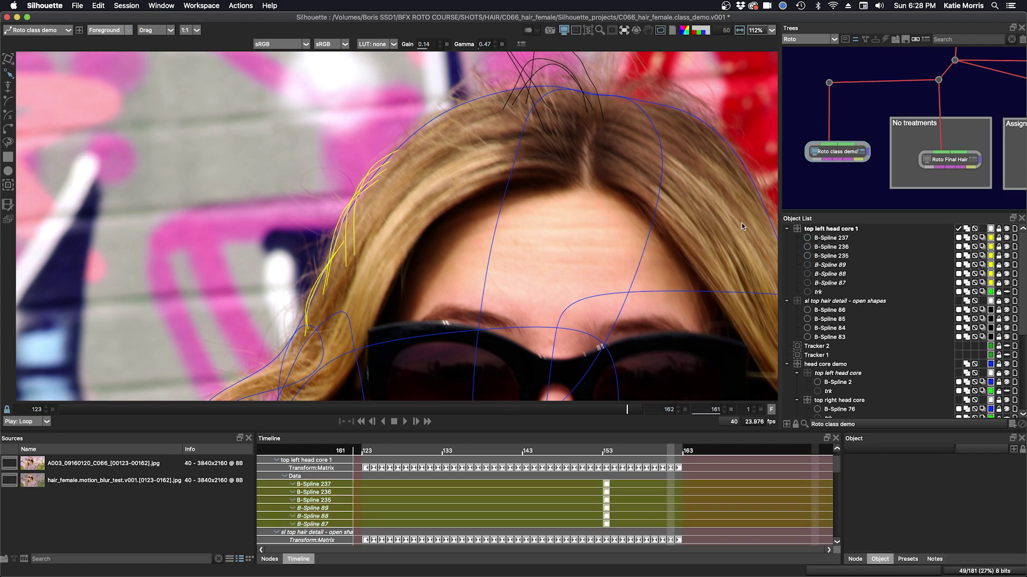
Go to frame 148 and switch the viewer from the foreground to Output
{"action": "left_click_drag", "start_coordinate": [603, 411], "coordinate": [433, 401]}
{"action": "left_click", "coordinate": [126, 32]}
{"action": "left_click", "coordinate": [107, 40]}
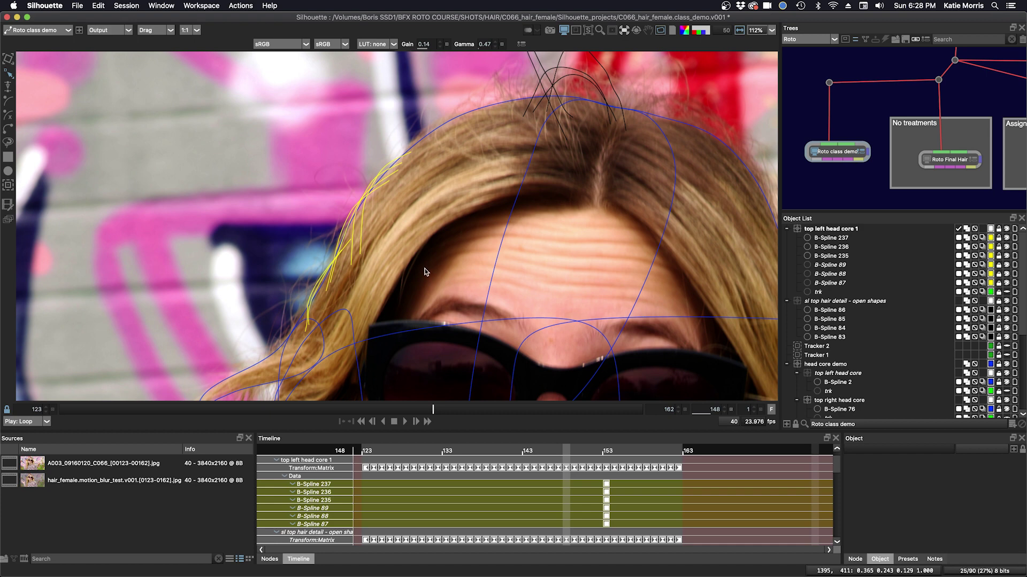
Set the stroke width of all six B-splines in top left head core 1 to 1.00
{"action": "left_click", "coordinate": [832, 238]}
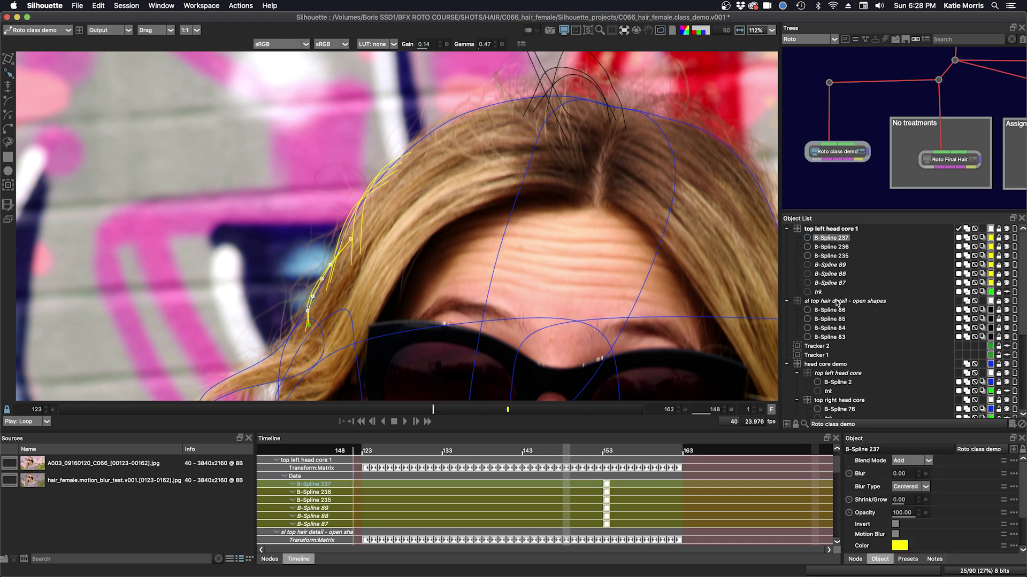
{"action": "left_click", "coordinate": [831, 282], "text": "shift"}
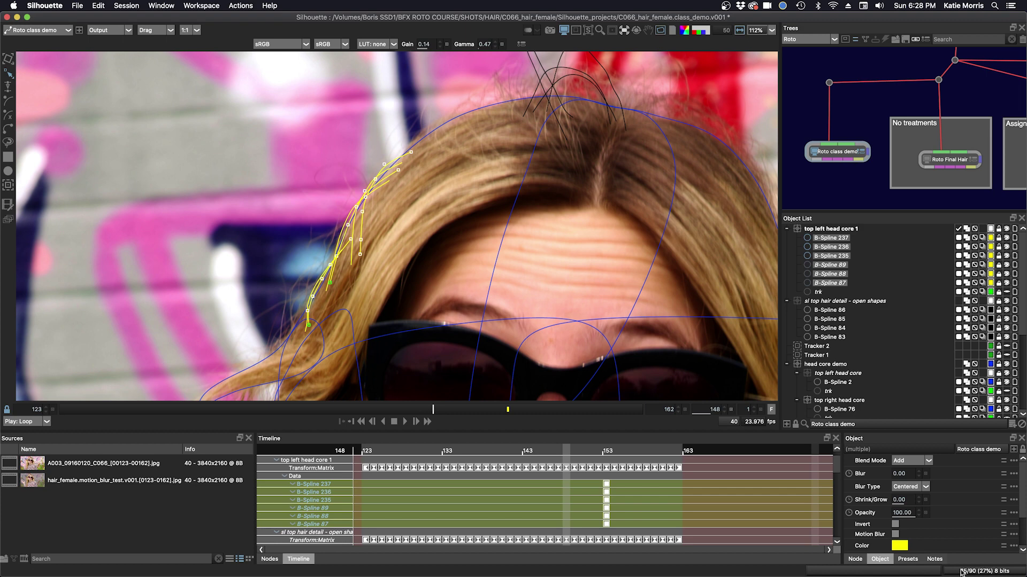
{"action": "scroll", "coordinate": [896, 510], "scroll_direction": "down", "scroll_amount": 3}
{"action": "key", "text": "a"}
{"action": "key", "text": "a"}
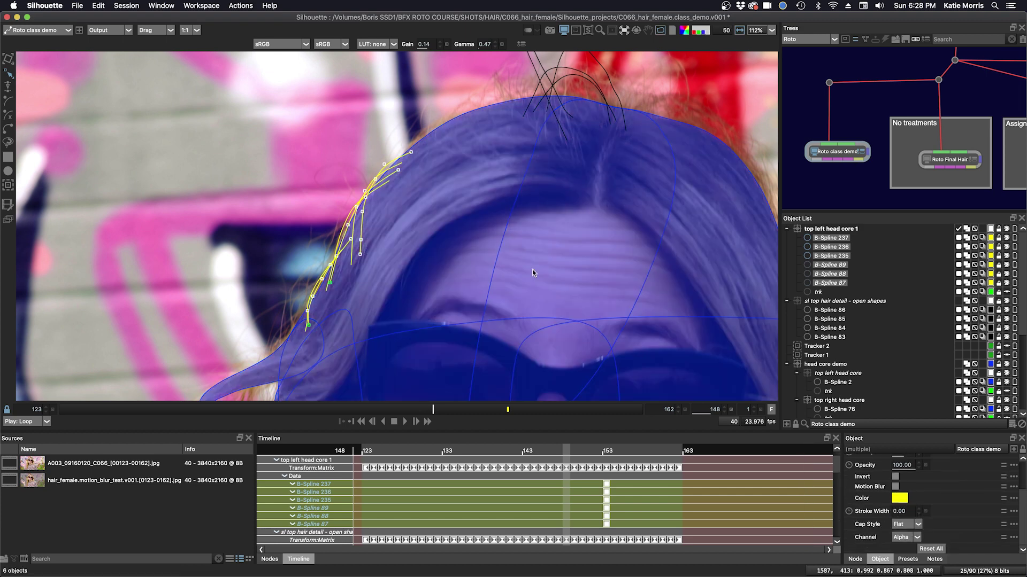
{"action": "left_click", "coordinate": [661, 31]}
{"action": "left_click", "coordinate": [660, 31]}
{"action": "key", "text": "c"}
{"action": "left_click", "coordinate": [899, 512]}
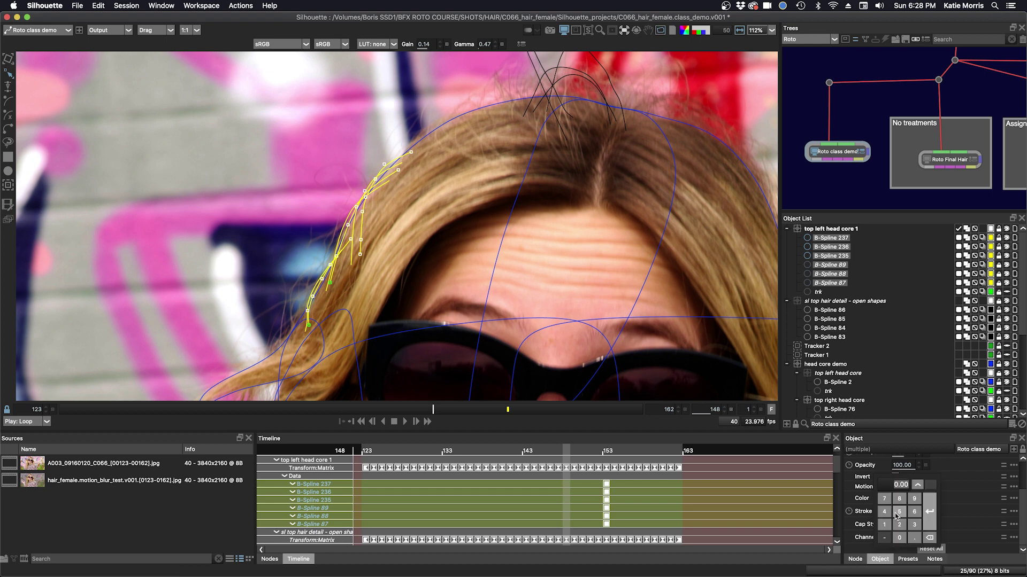
{"action": "left_click", "coordinate": [884, 525]}
{"action": "left_click", "coordinate": [930, 512]}
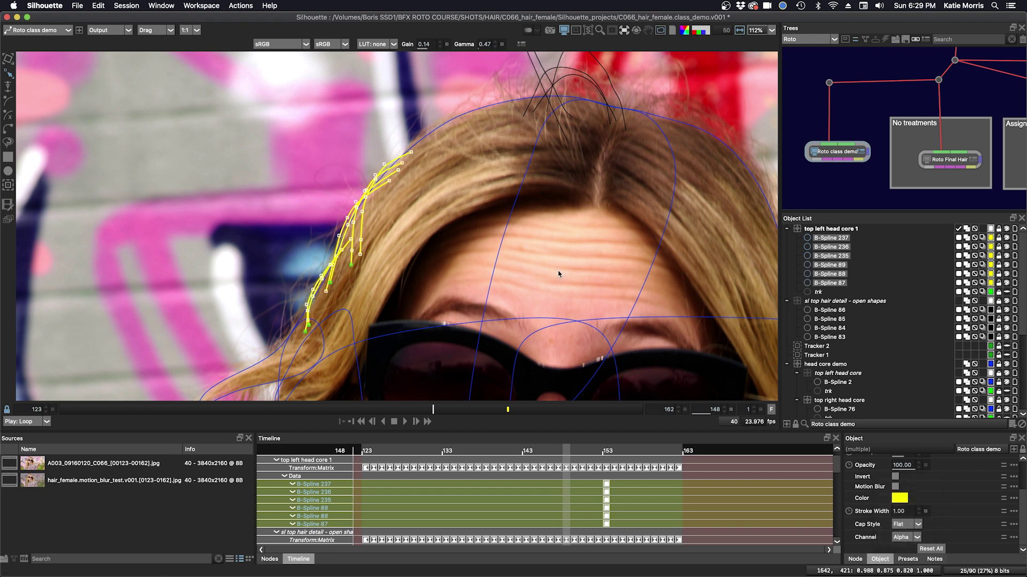
Check the stroked hair strands in the colour overlay and alpha matte while scrubbing back to frame 136
{"action": "key", "text": "a"}
{"action": "left_click", "coordinate": [660, 31]}
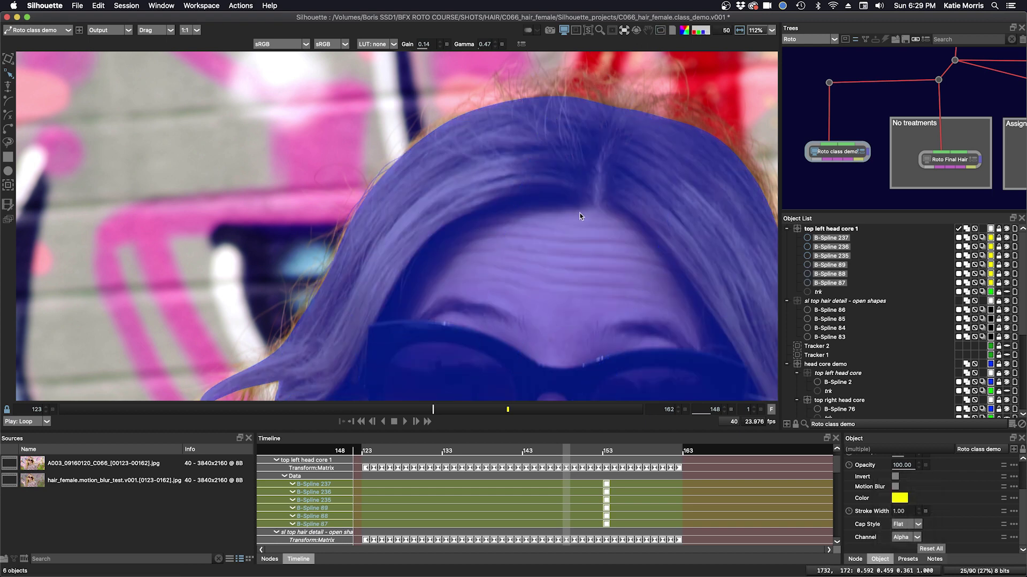
{"action": "key", "text": "a"}
{"action": "key", "text": "a"}
{"action": "key", "text": "a"}
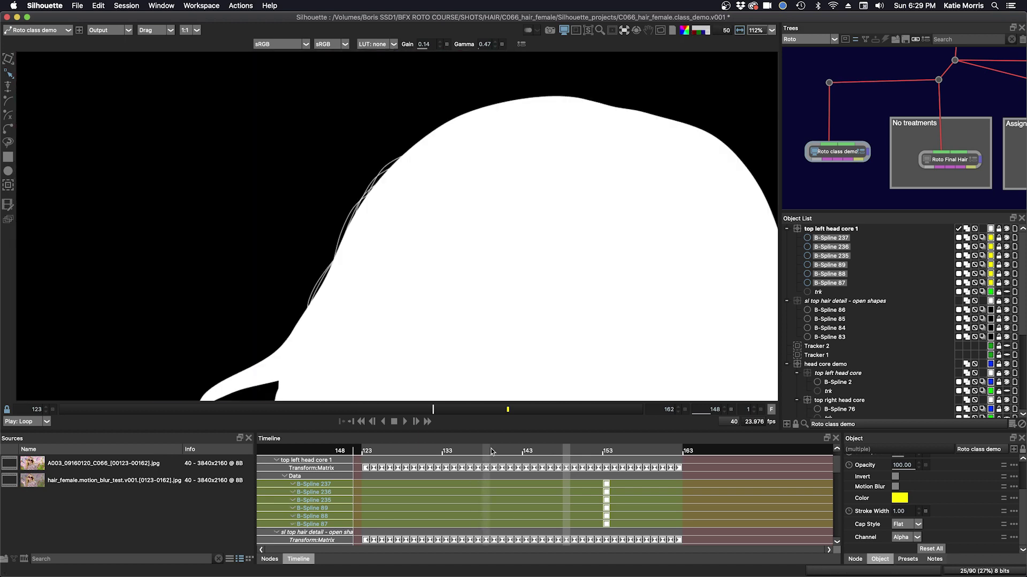
{"action": "left_click", "coordinate": [452, 409]}
{"action": "left_click_drag", "start_coordinate": [452, 409], "coordinate": [255, 396]}
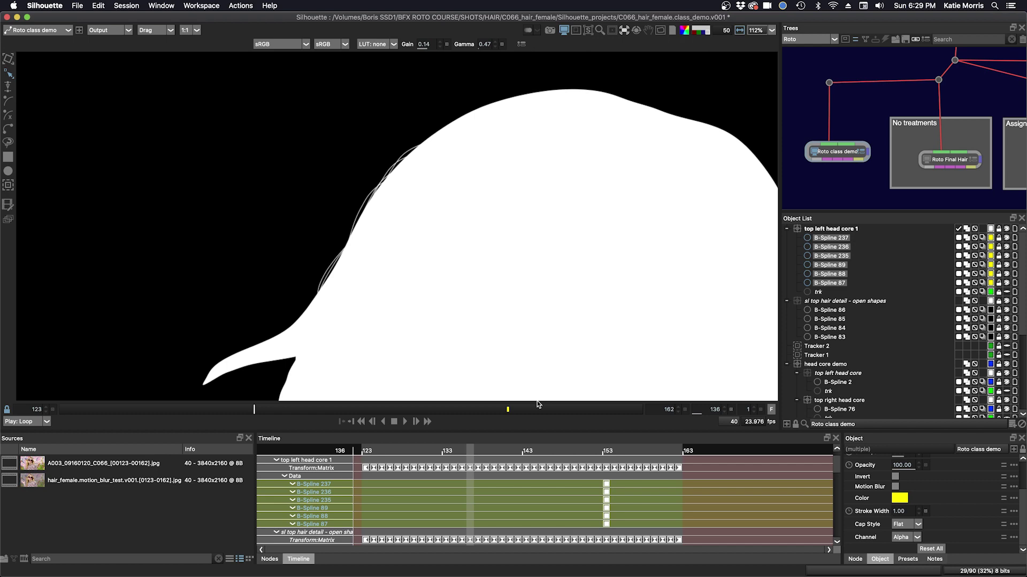
{"action": "key", "text": "a"}
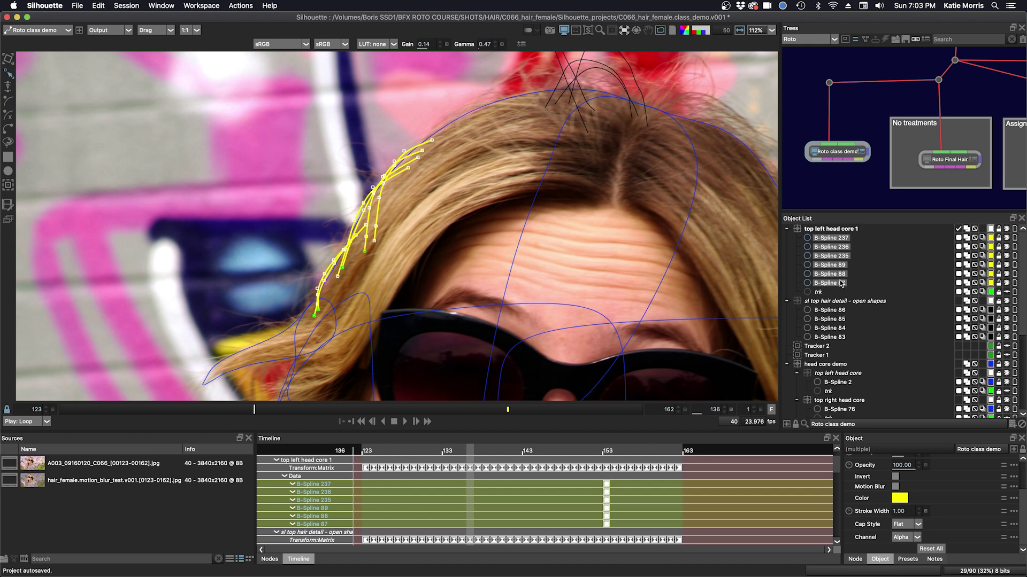
Collapse the top left head core 1 and sl top hair detail - open shapes layers and scrub through the lower hair
{"action": "left_click", "coordinate": [787, 229]}
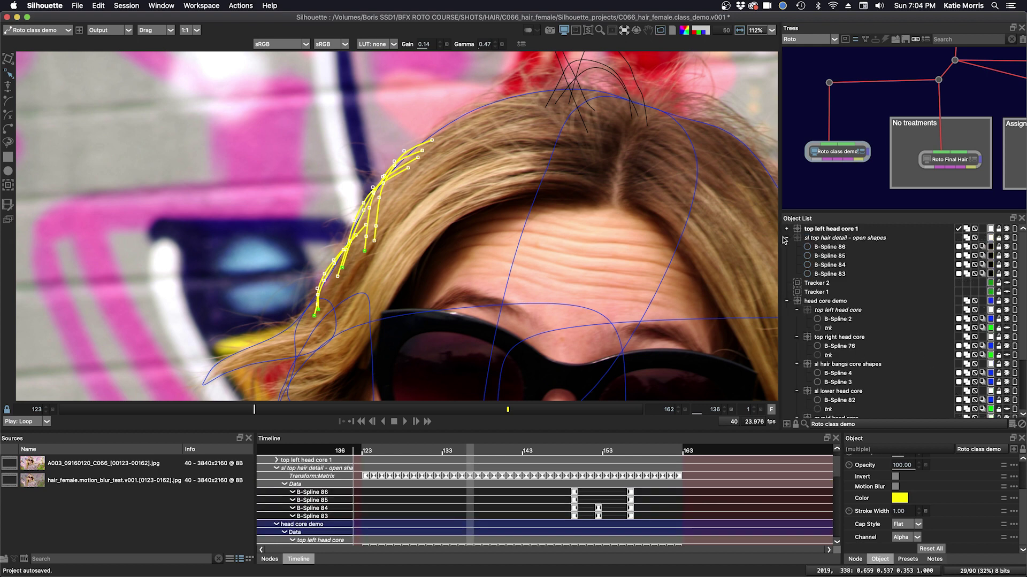
{"action": "left_click", "coordinate": [787, 238]}
{"action": "left_click_drag", "start_coordinate": [564, 339], "coordinate": [539, 256]}
{"action": "scroll", "coordinate": [523, 276], "scroll_direction": "down", "scroll_amount": 4}
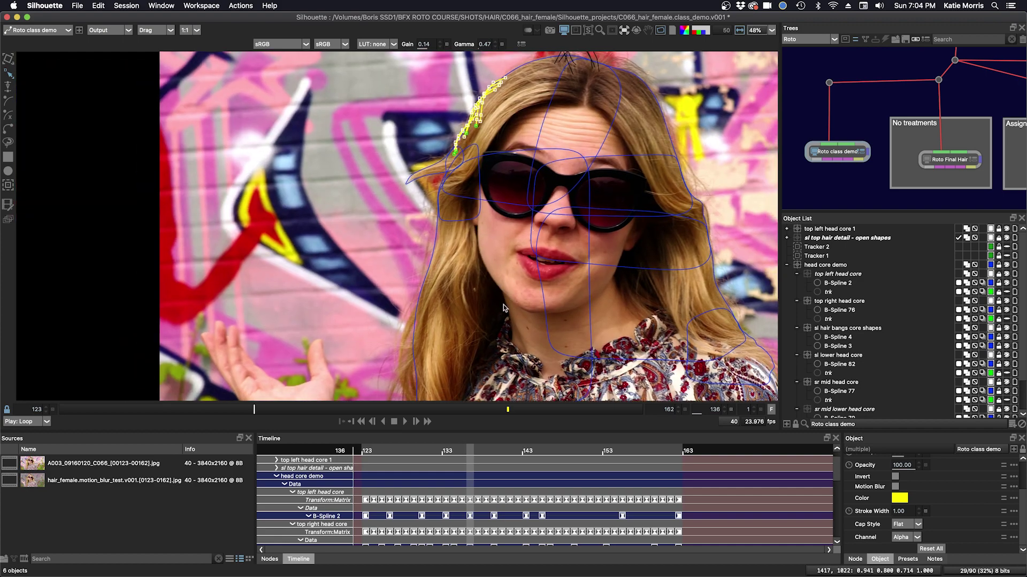
{"action": "left_click_drag", "start_coordinate": [503, 308], "coordinate": [543, 283]}
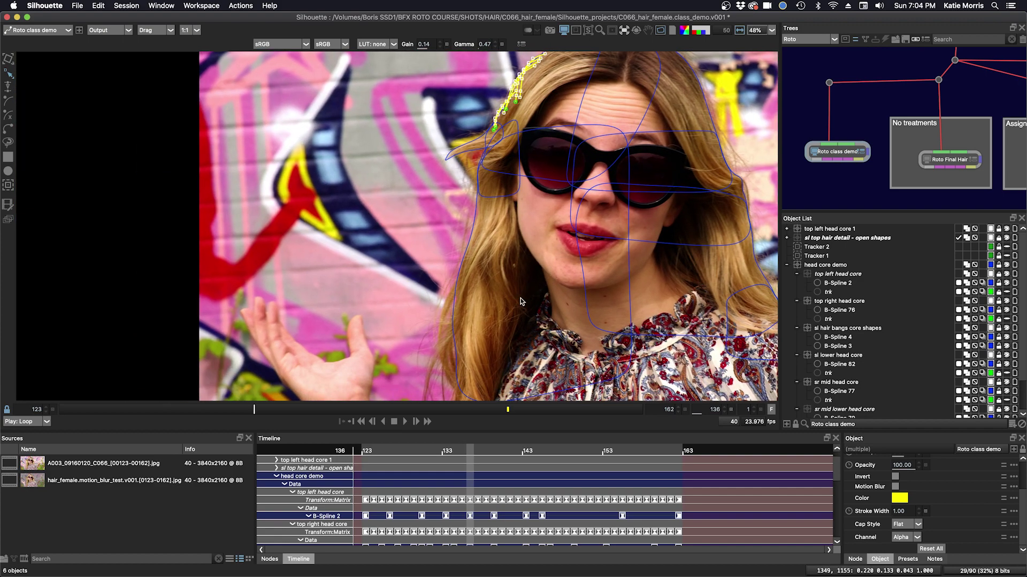
{"action": "left_click_drag", "start_coordinate": [493, 411], "coordinate": [255, 410]}
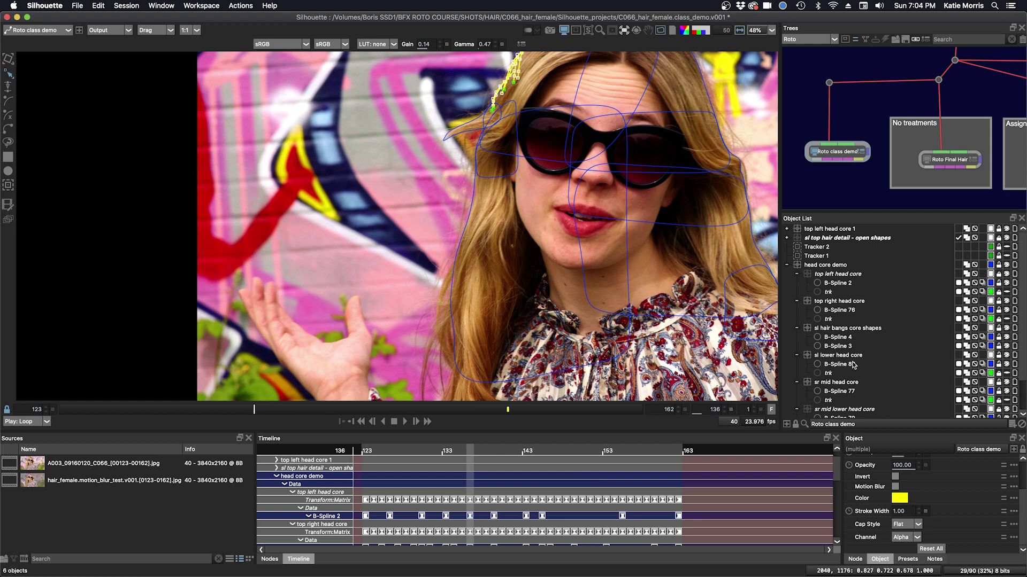
Show the trk shape of the sl lower head core layer, check how it follows the hair across frames, and hide it again
{"action": "left_click", "coordinate": [836, 356]}
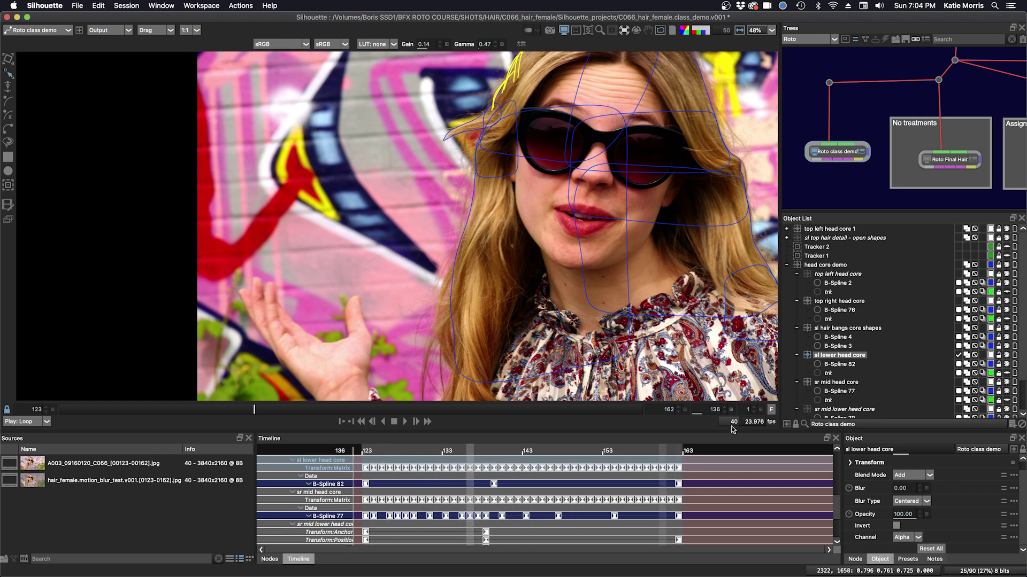
{"action": "left_click", "coordinate": [1007, 373]}
{"action": "mouse_move", "coordinate": [471, 451]}
{"action": "left_mouse_down"}
{"action": "mouse_move", "coordinate": [397, 452]}
{"action": "mouse_move", "coordinate": [470, 452]}
{"action": "left_mouse_up"}
{"action": "key", "text": "Right"}
{"action": "key", "text": "Right"}
{"action": "key", "text": "Right"}
{"action": "key", "text": "Right"}
{"action": "key", "text": "Right"}
{"action": "key", "text": "Right"}
{"action": "key", "text": "Right"}
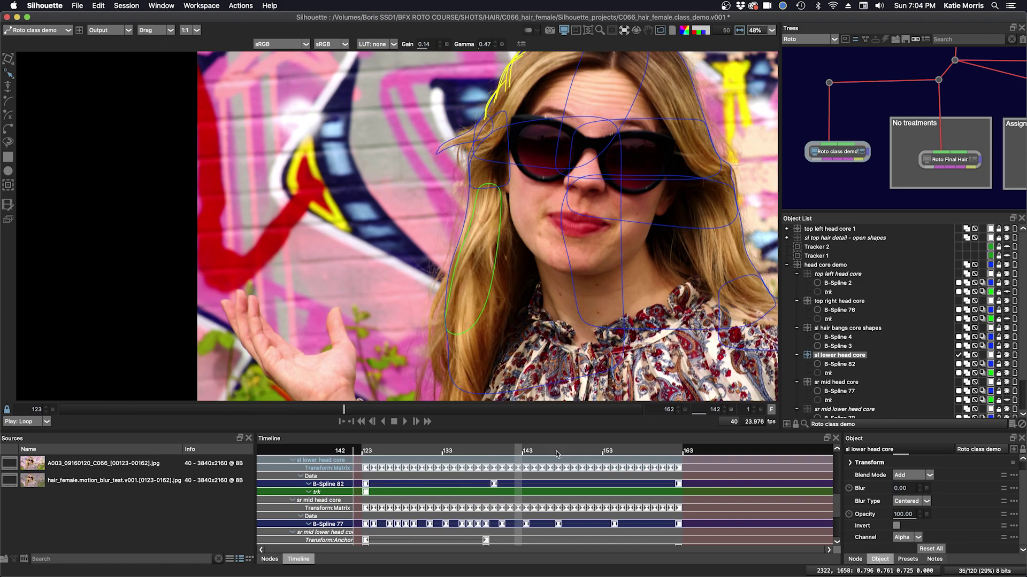
{"action": "key", "text": "Left"}
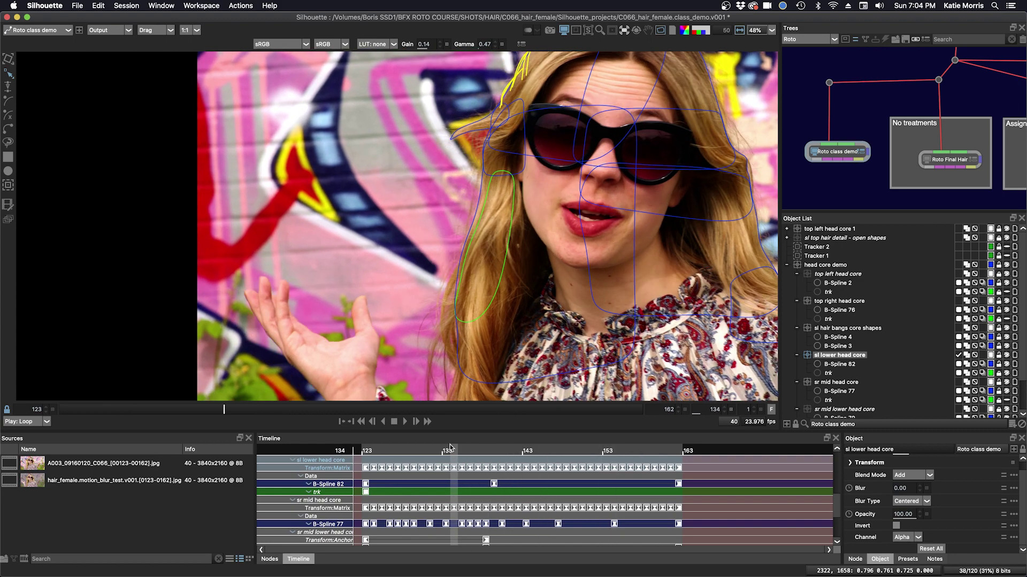
{"action": "left_click", "coordinate": [1006, 373]}
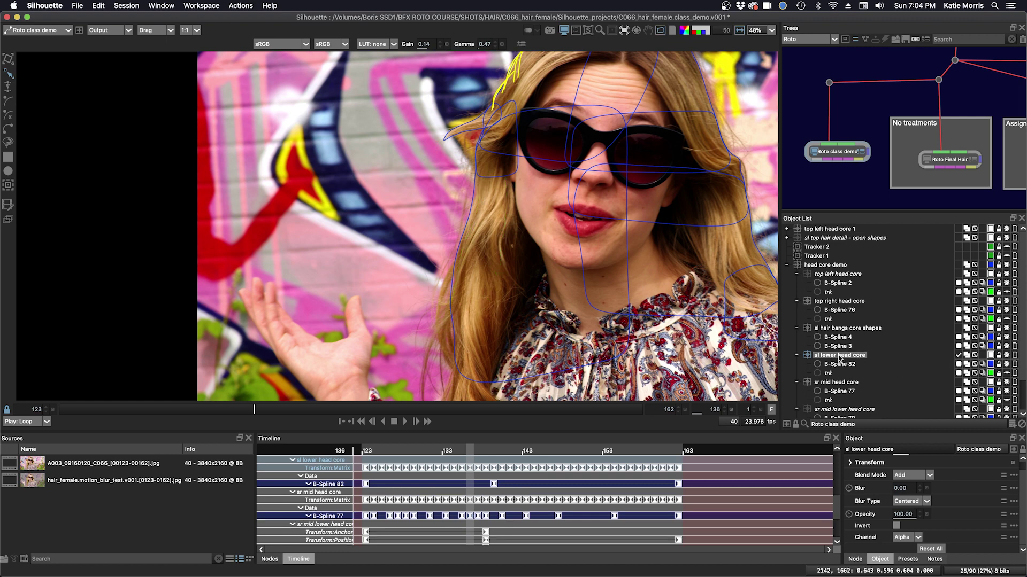
Duplicate the sl lower head core layer to the top of the object list and delete B-Spline 82 from the copy
{"action": "key", "text": "super+d"}
{"action": "left_click_drag", "start_coordinate": [841, 358], "coordinate": [813, 230]}
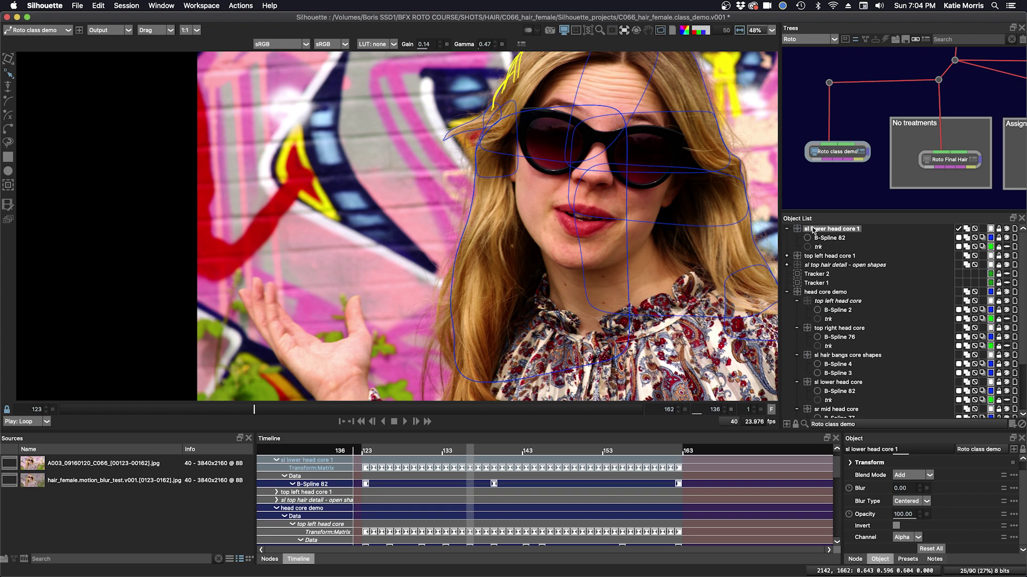
{"action": "left_click", "coordinate": [828, 240]}
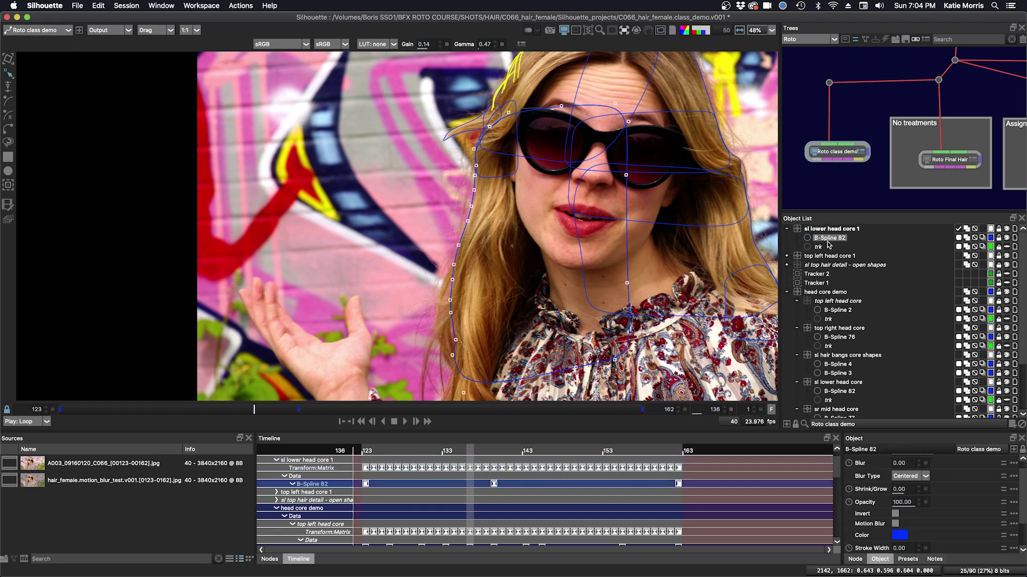
{"action": "key", "text": "Delete"}
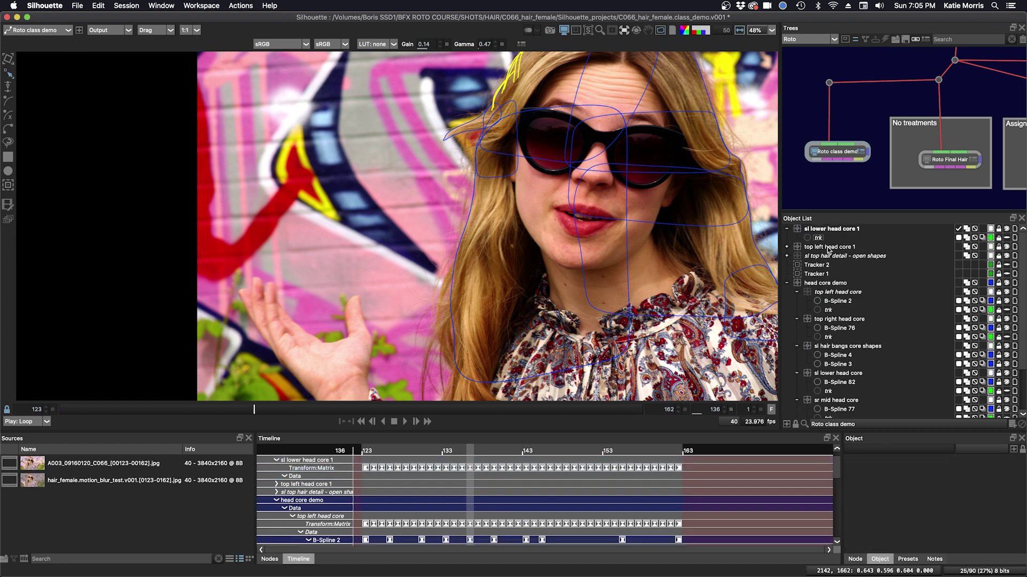
Lock and collapse the head core demo layer, and select sl lower head core 1
{"action": "left_click", "coordinate": [999, 283]}
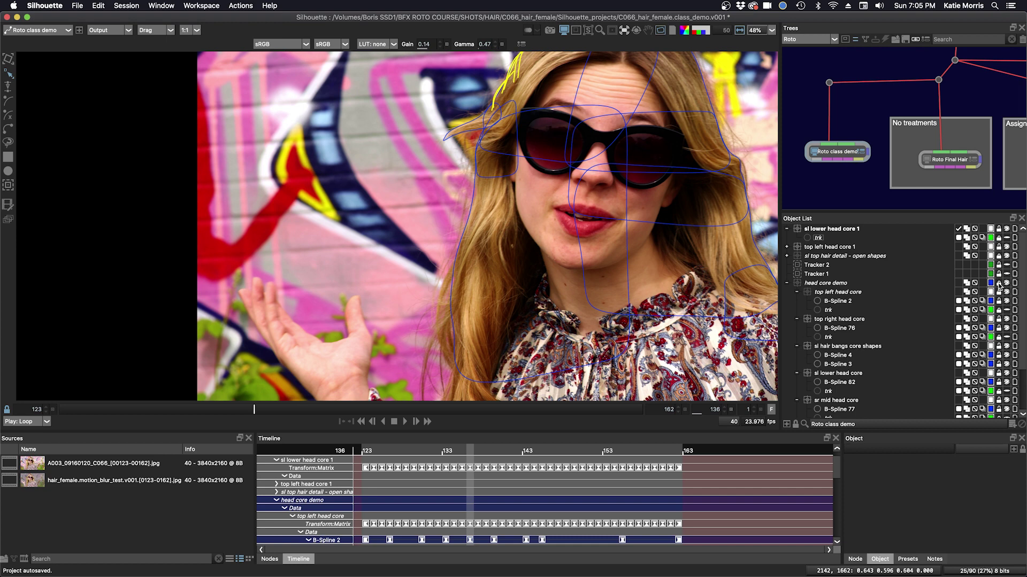
{"action": "left_click", "coordinate": [787, 283]}
{"action": "left_click", "coordinate": [829, 230]}
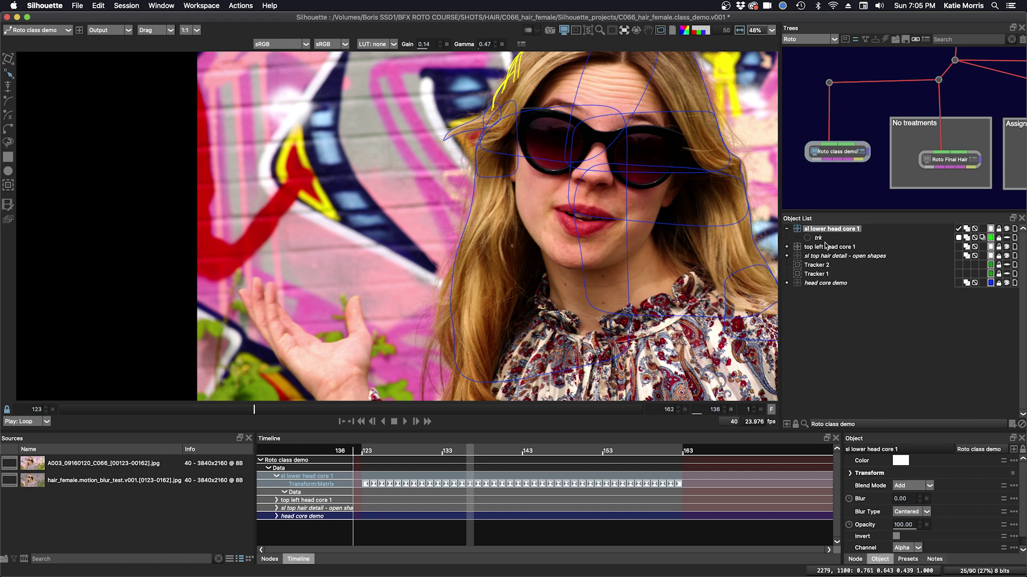
At frame 147, place the outer-edge points of a new B-spline down the screen-left lower hair lock to the shirt in sl lower head core 1
{"action": "left_click_drag", "start_coordinate": [517, 300], "coordinate": [521, 323]}
{"action": "left_click_drag", "start_coordinate": [466, 450], "coordinate": [414, 450]}
{"action": "left_click_drag", "start_coordinate": [438, 341], "coordinate": [443, 274]}
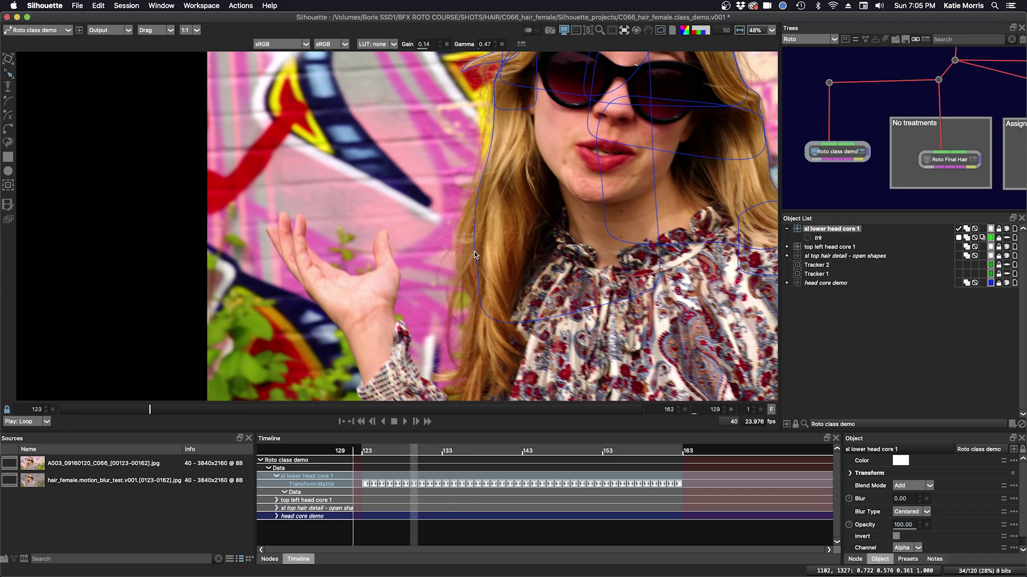
{"action": "scroll", "coordinate": [473, 257], "scroll_direction": "up", "scroll_amount": 2}
{"action": "left_click_drag", "start_coordinate": [152, 410], "coordinate": [416, 402]}
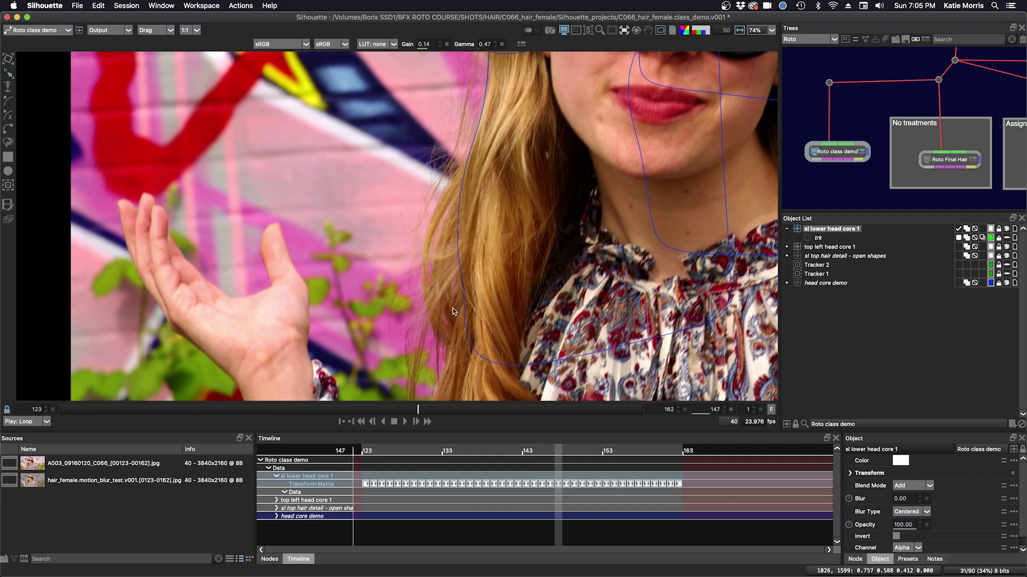
{"action": "scroll", "coordinate": [507, 233], "scroll_direction": "up", "scroll_amount": 3}
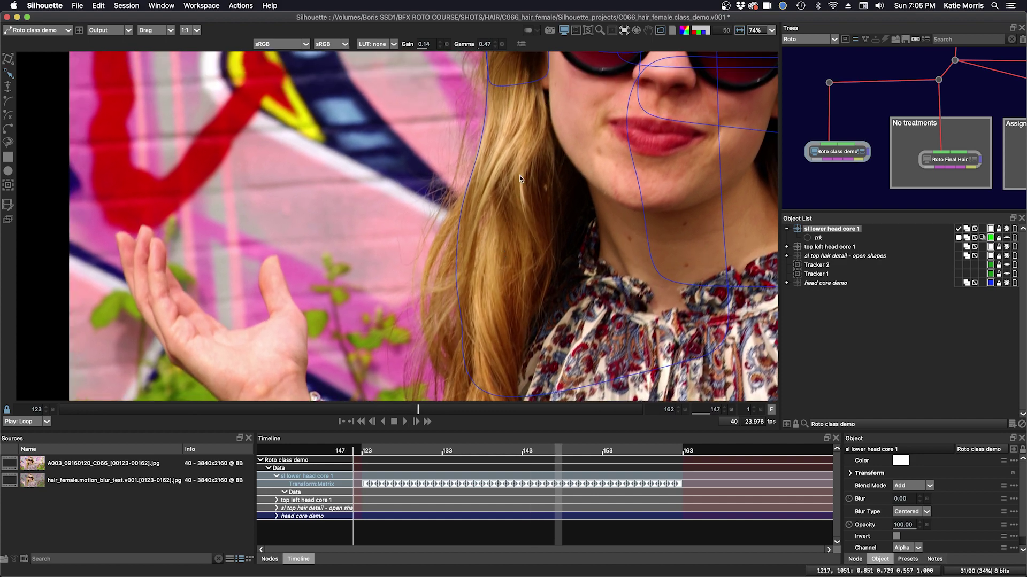
{"action": "left_click", "coordinate": [491, 146]}
{"action": "left_click", "coordinate": [460, 189]}
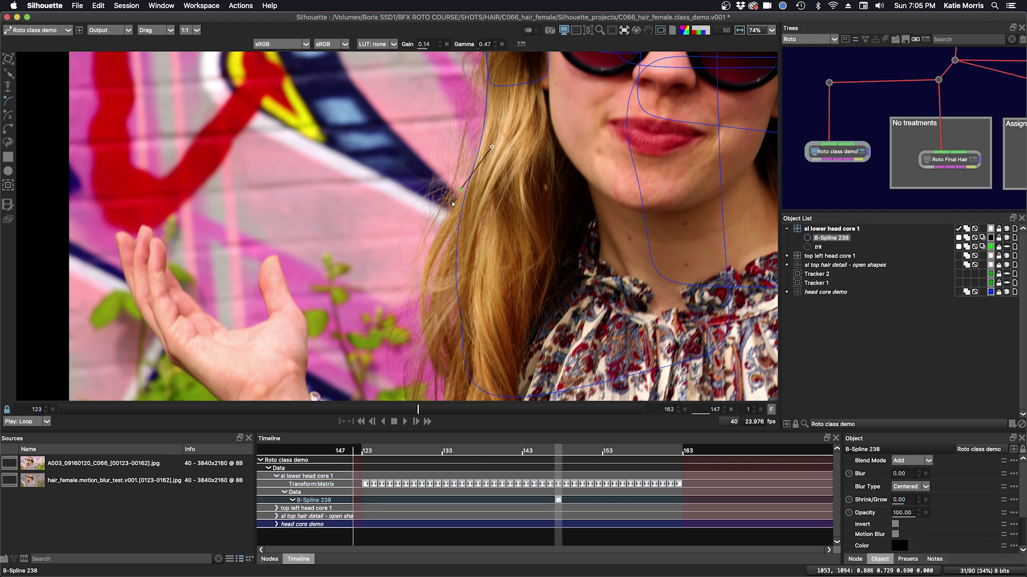
{"action": "left_click", "coordinate": [422, 322]}
{"action": "scroll", "coordinate": [422, 332], "scroll_direction": "down", "scroll_amount": 3}
{"action": "left_click", "coordinate": [423, 330]}
{"action": "left_click", "coordinate": [442, 344]}
{"action": "left_click", "coordinate": [493, 382]}
{"action": "left_click", "coordinate": [518, 394]}
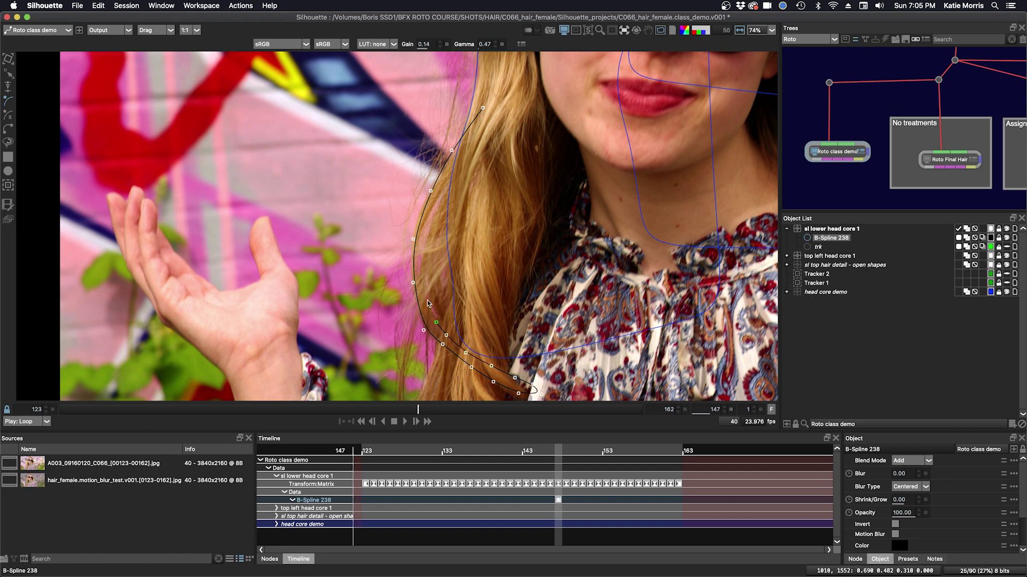
Continue the B-spline back up the inner side of the hair lock and close it at the upper tip
{"action": "left_click", "coordinate": [425, 284]}
{"action": "left_click", "coordinate": [421, 242]}
{"action": "left_click", "coordinate": [437, 199]}
{"action": "left_click", "coordinate": [463, 160]}
{"action": "left_click", "coordinate": [493, 124]}
{"action": "left_click", "coordinate": [486, 76]}
{"action": "left_click", "coordinate": [499, 78]}
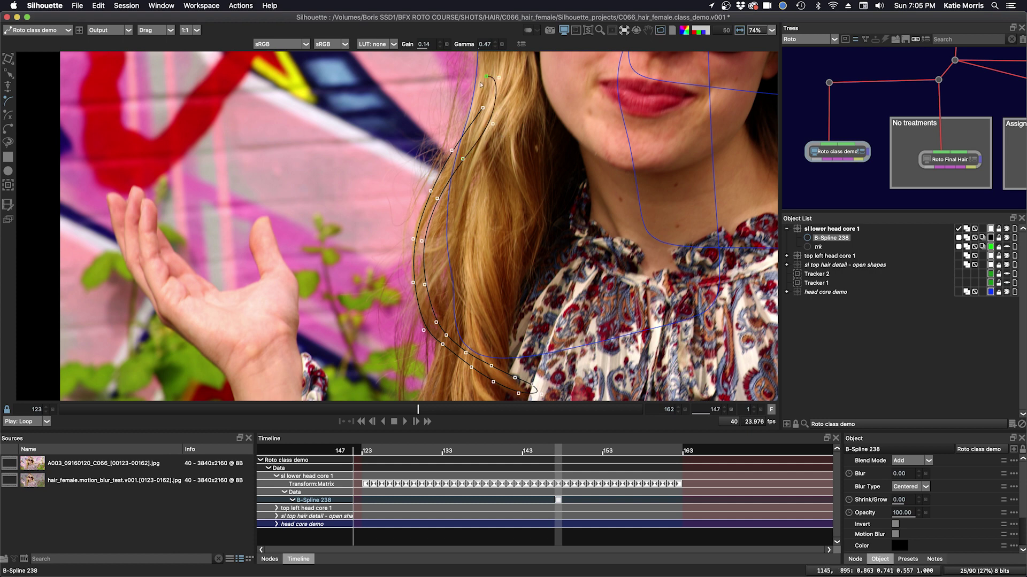
Narrow B-Spline 238 by fitting its upper outer points to the hair and moving its inner points toward the outer edge
{"action": "left_click", "coordinate": [475, 113]}
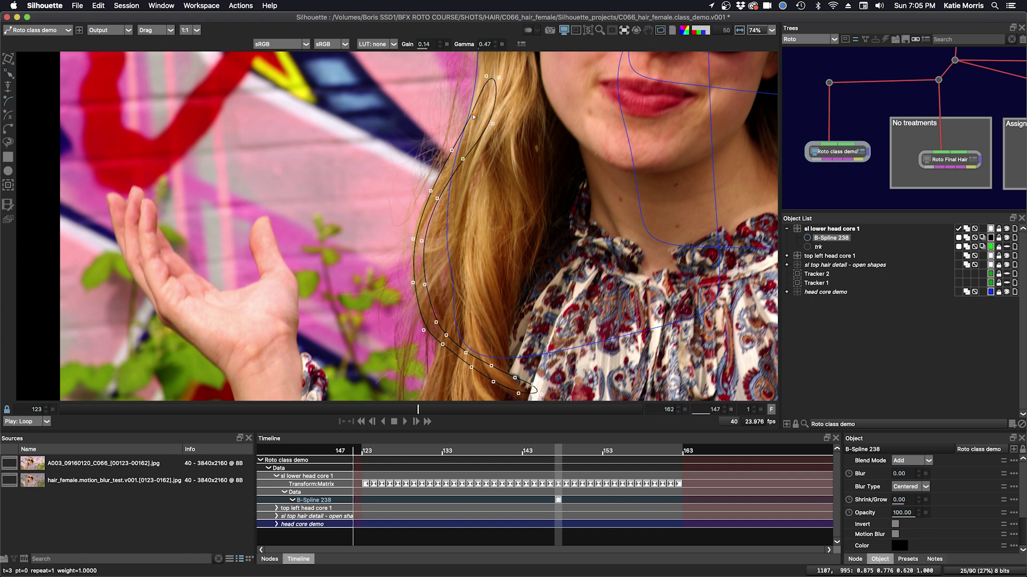
{"action": "left_click", "coordinate": [451, 151]}
{"action": "left_click_drag", "start_coordinate": [462, 160], "coordinate": [460, 156]}
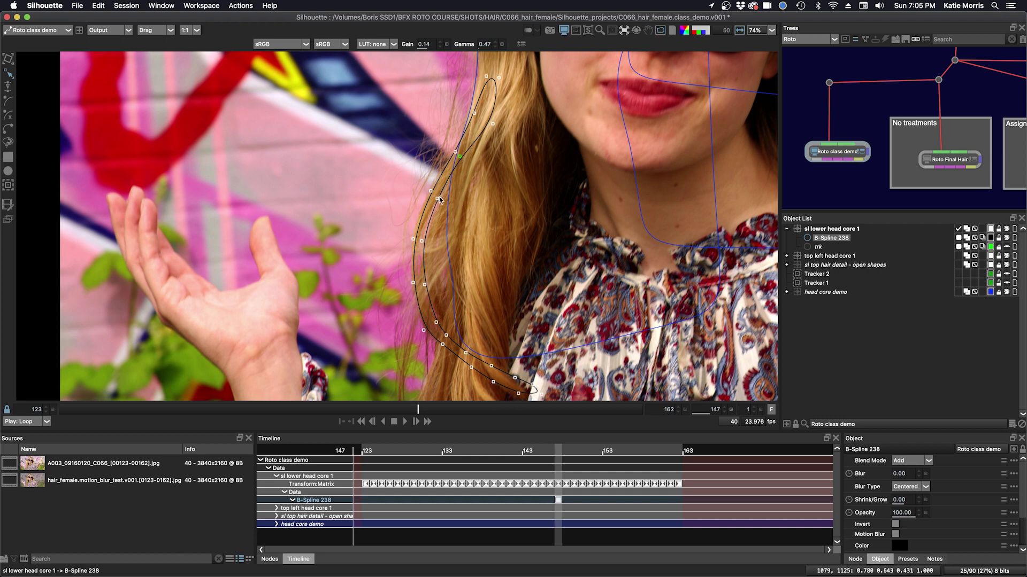
{"action": "left_click_drag", "start_coordinate": [437, 199], "coordinate": [434, 194]}
{"action": "left_click_drag", "start_coordinate": [417, 242], "coordinate": [414, 240]}
{"action": "left_click_drag", "start_coordinate": [425, 285], "coordinate": [418, 280]}
{"action": "left_click_drag", "start_coordinate": [436, 323], "coordinate": [468, 356]}
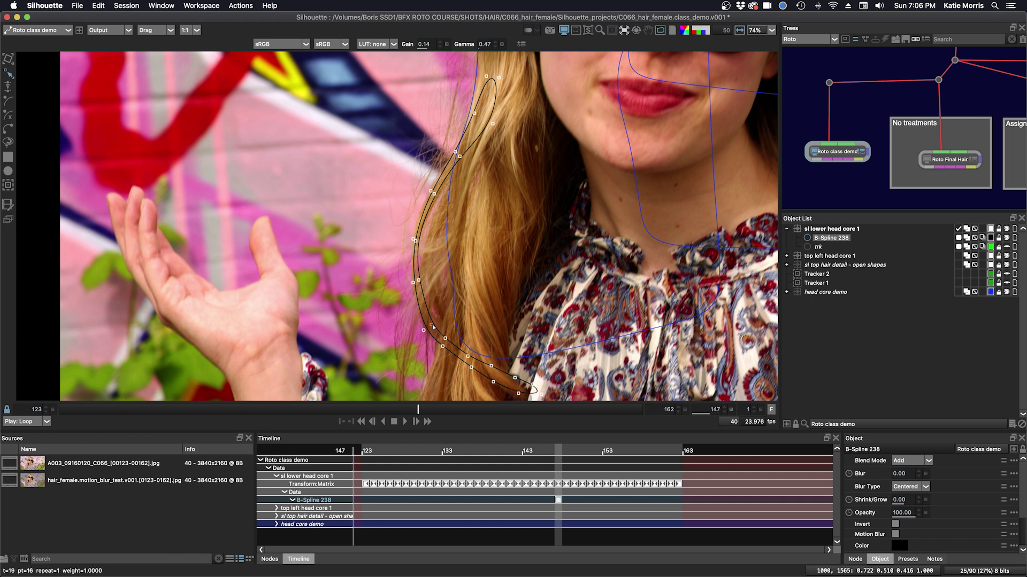
Nudge the upper and middle outer points of B-Spline 238 slightly outward along the hair edge
{"action": "left_click_drag", "start_coordinate": [431, 190], "coordinate": [431, 191]}
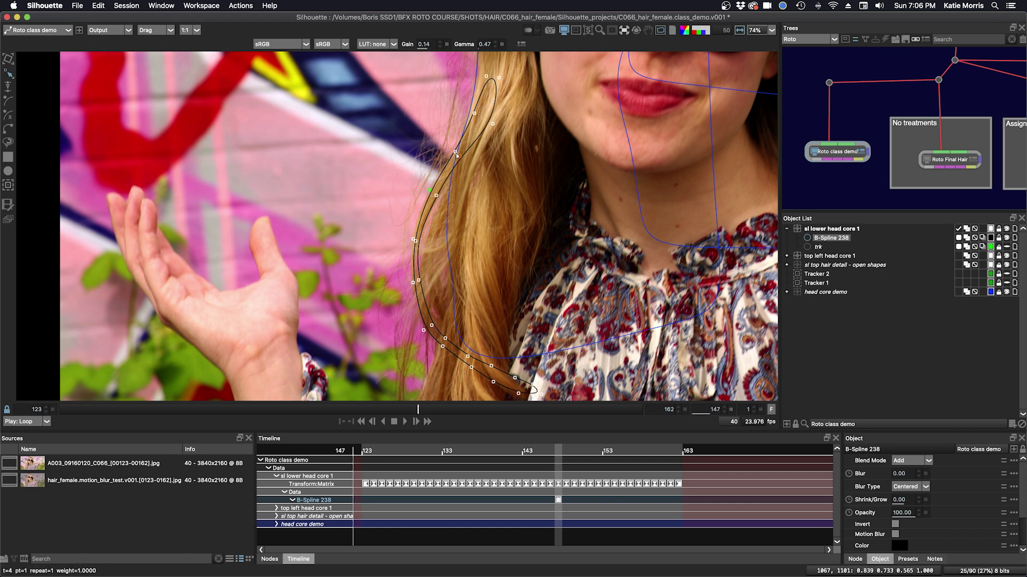
{"action": "left_click_drag", "start_coordinate": [474, 113], "coordinate": [470, 112]}
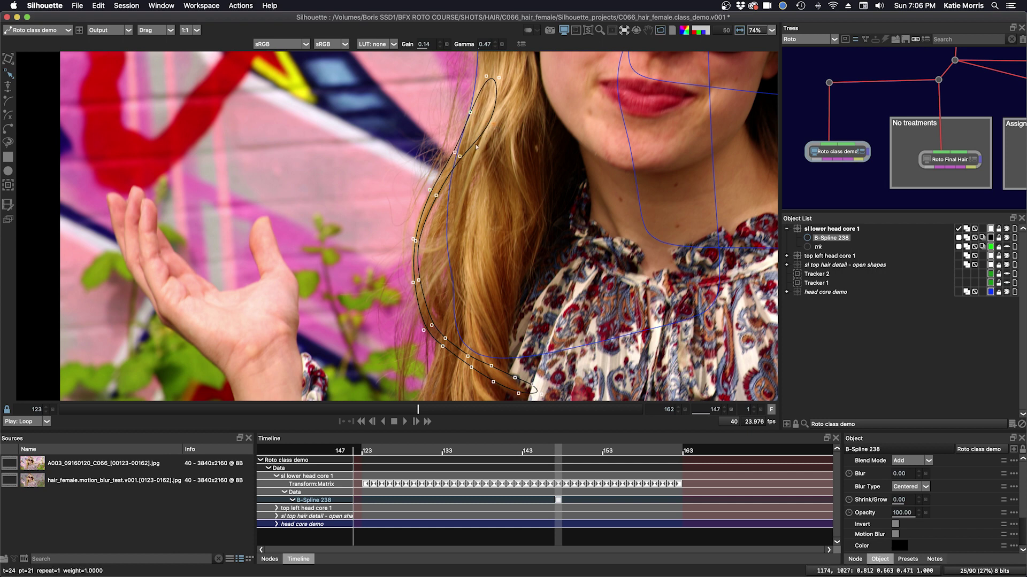
{"action": "left_click_drag", "start_coordinate": [419, 281], "coordinate": [415, 281]}
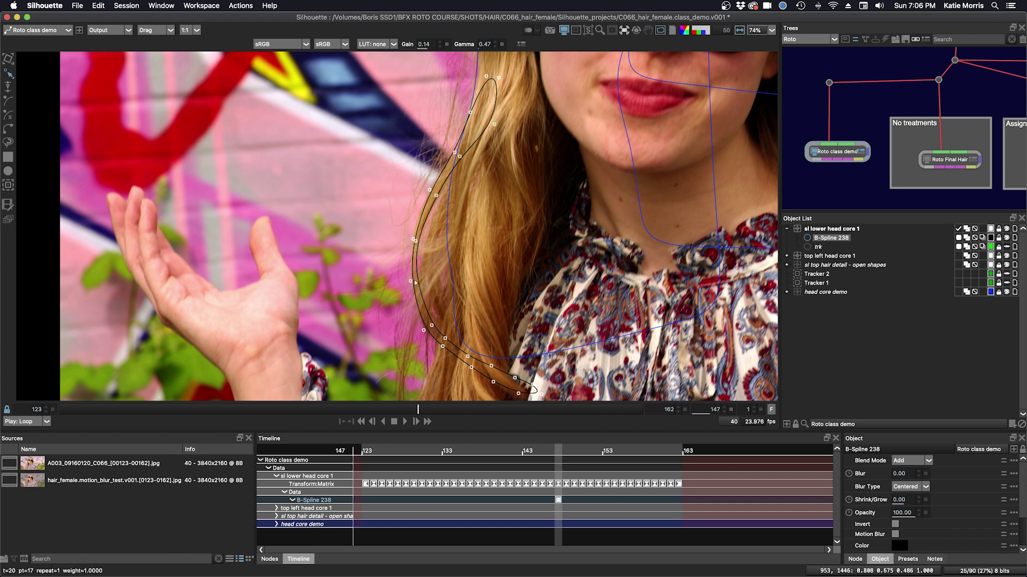
At frame 162, move and rotate the whole B-Spline 238 to follow the screen-left hair edge
{"action": "left_click", "coordinate": [439, 344]}
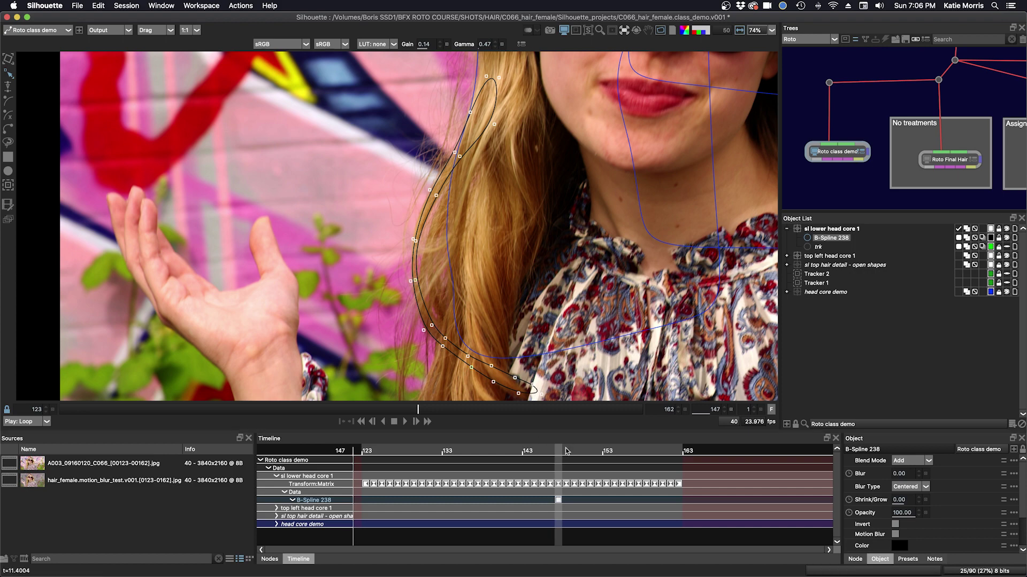
{"action": "left_click_drag", "start_coordinate": [561, 453], "coordinate": [691, 450]}
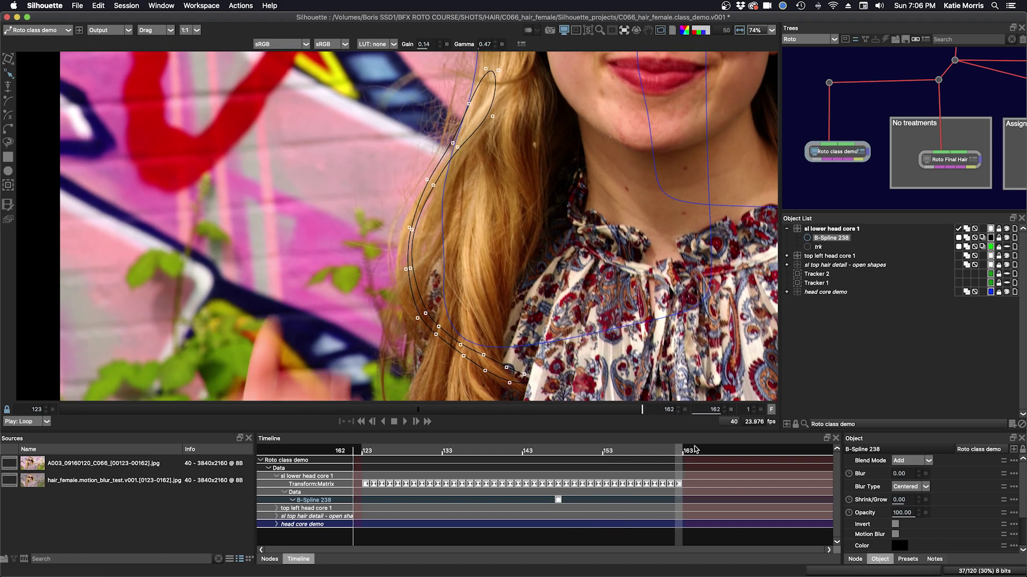
{"action": "left_click", "coordinate": [476, 113]}
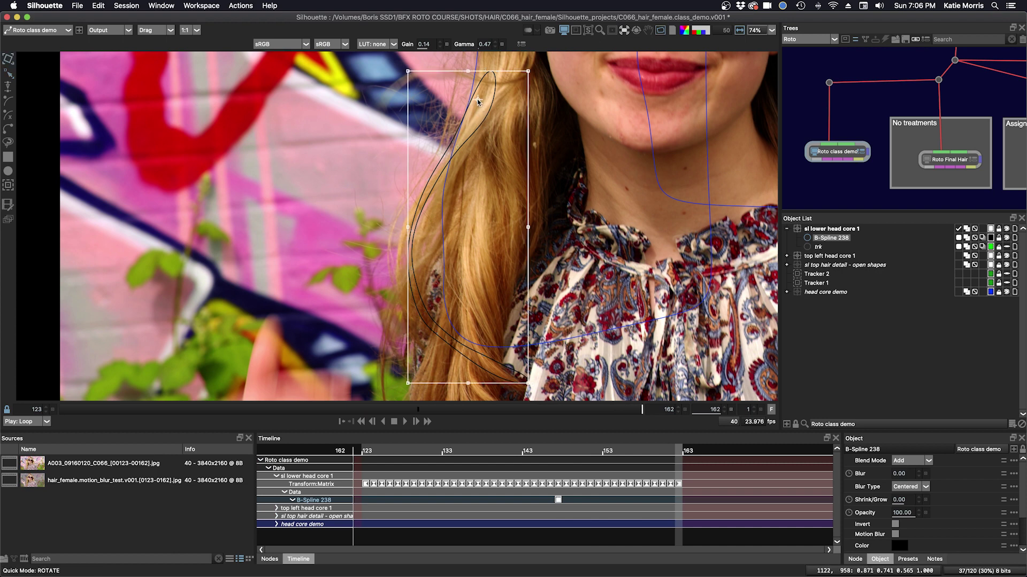
{"action": "mouse_move", "coordinate": [413, 288]}
{"action": "left_mouse_down"}
{"action": "mouse_move", "coordinate": [402, 289]}
{"action": "mouse_move", "coordinate": [415, 273]}
{"action": "left_mouse_up"}
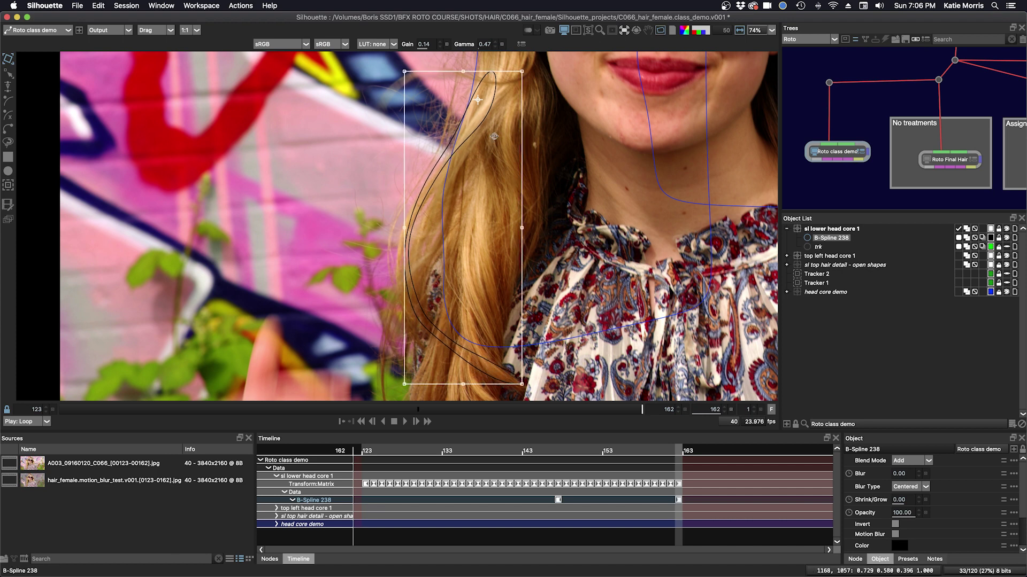
{"action": "key", "text": "r"}
{"action": "key", "text": "t"}
{"action": "left_click_drag", "start_coordinate": [459, 146], "coordinate": [461, 153]}
{"action": "left_click", "coordinate": [461, 153]}
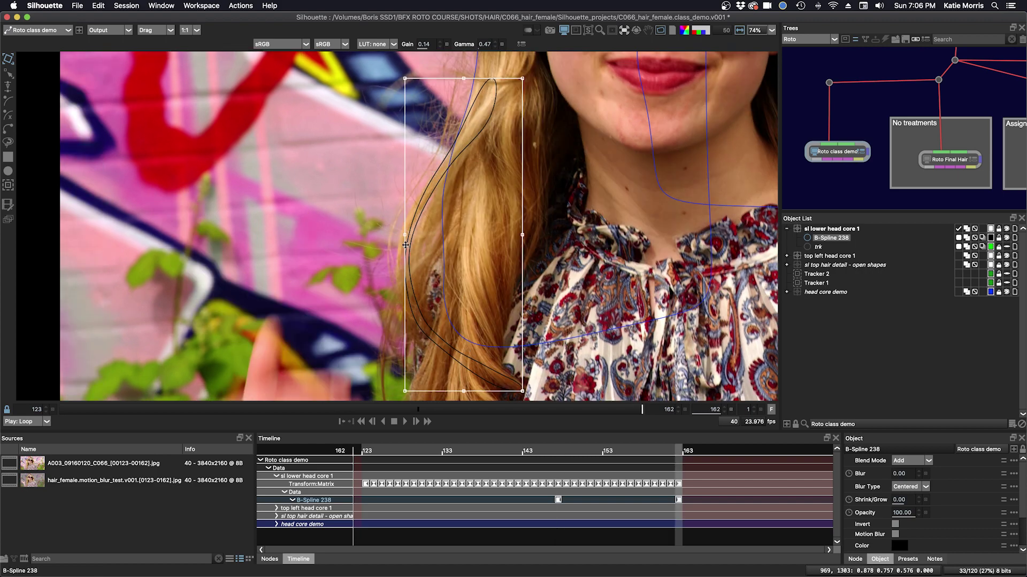
{"action": "key", "text": "r"}
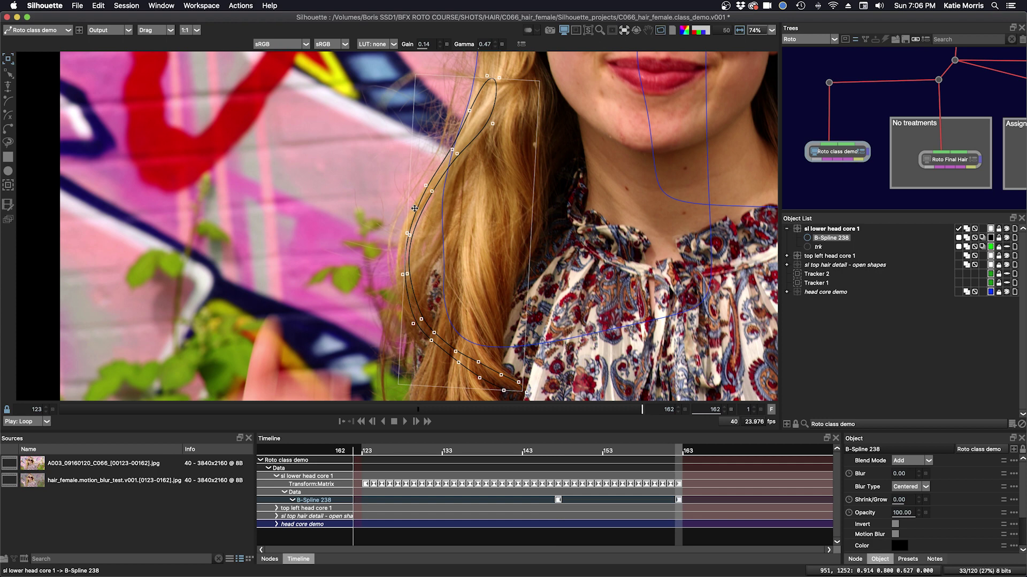
Select the middle and lower points of B-Spline 238 and rotate them outward toward the hair edge at frame 162
{"action": "left_click_drag", "start_coordinate": [362, 176], "coordinate": [525, 395]}
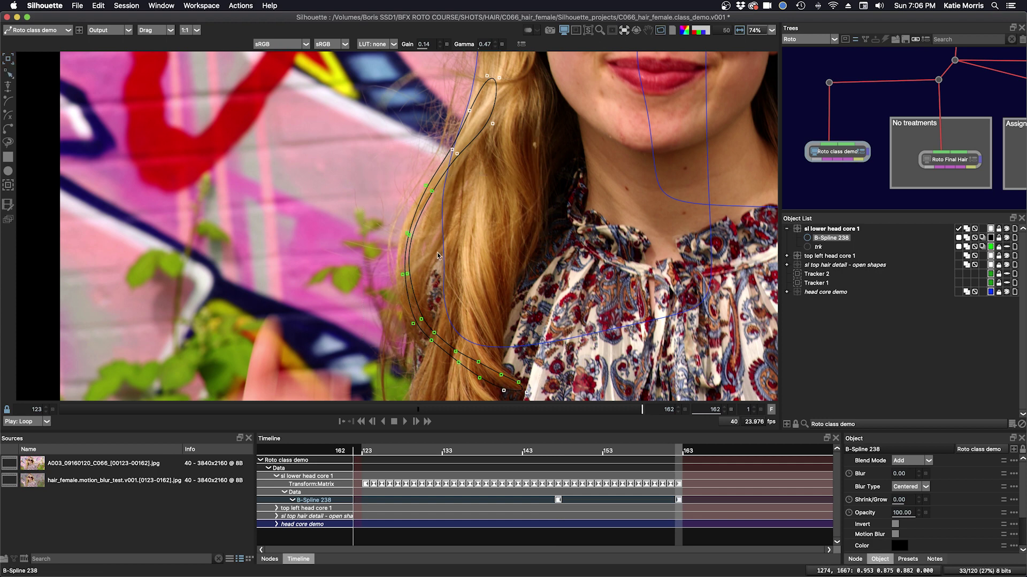
{"action": "left_click", "coordinate": [436, 189], "text": "super"}
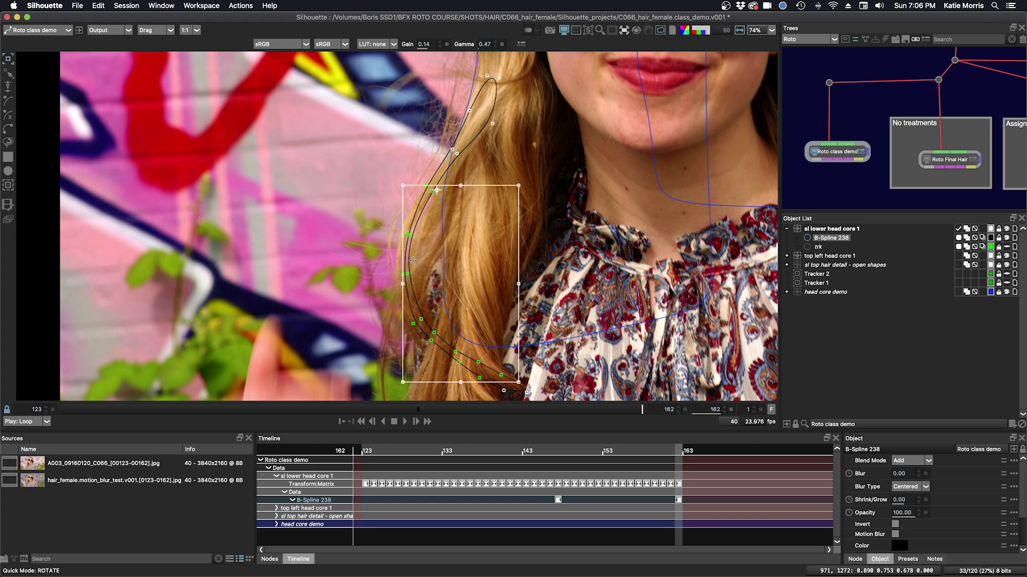
{"action": "left_click_drag", "start_coordinate": [401, 284], "coordinate": [397, 281]}
{"action": "key", "text": "t"}
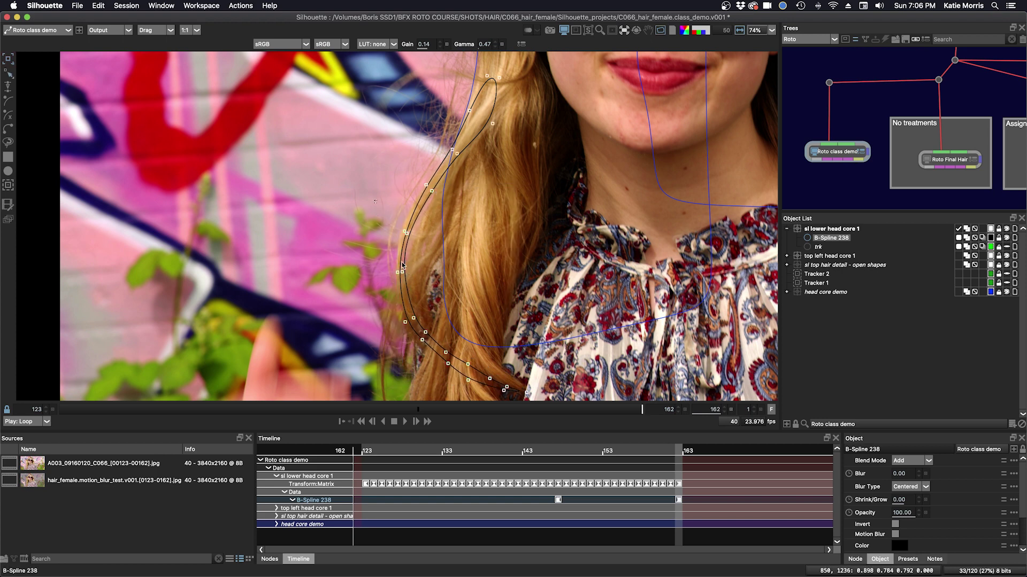
Nudge the widest middle points of B-Spline 238 outward to the hair edge at frame 162 and compare it with the neighbouring keyframe
{"action": "left_click_drag", "start_coordinate": [402, 272], "coordinate": [401, 272]}
{"action": "key", "text": "Left"}
{"action": "key", "text": "Left"}
{"action": "key", "text": "Left"}
{"action": "key", "text": "Left"}
{"action": "key", "text": "Left"}
{"action": "key", "text": "Left"}
{"action": "key", "text": "Left"}
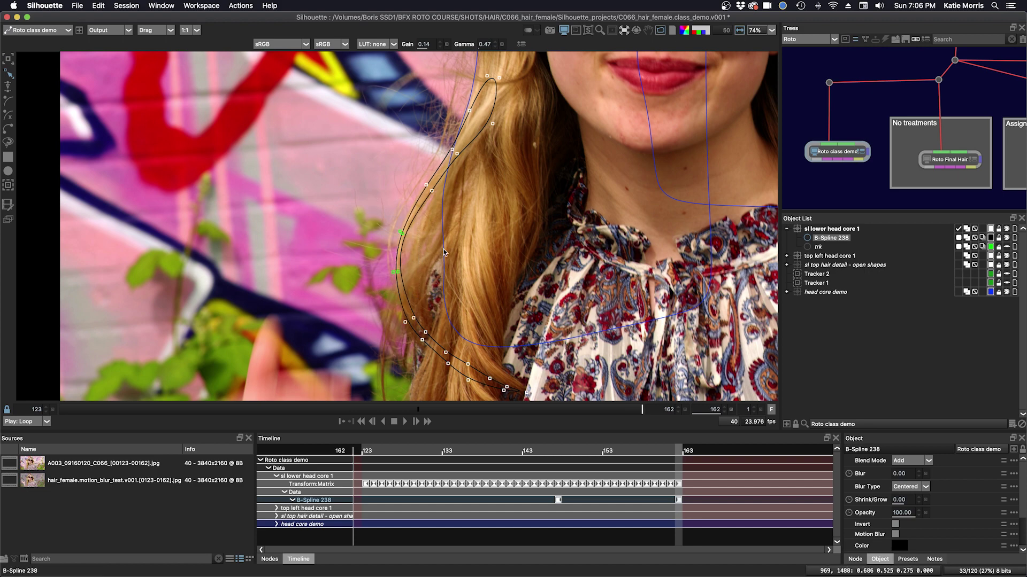
{"action": "key", "text": "shift+z"}
{"action": "key", "text": "shift+x"}
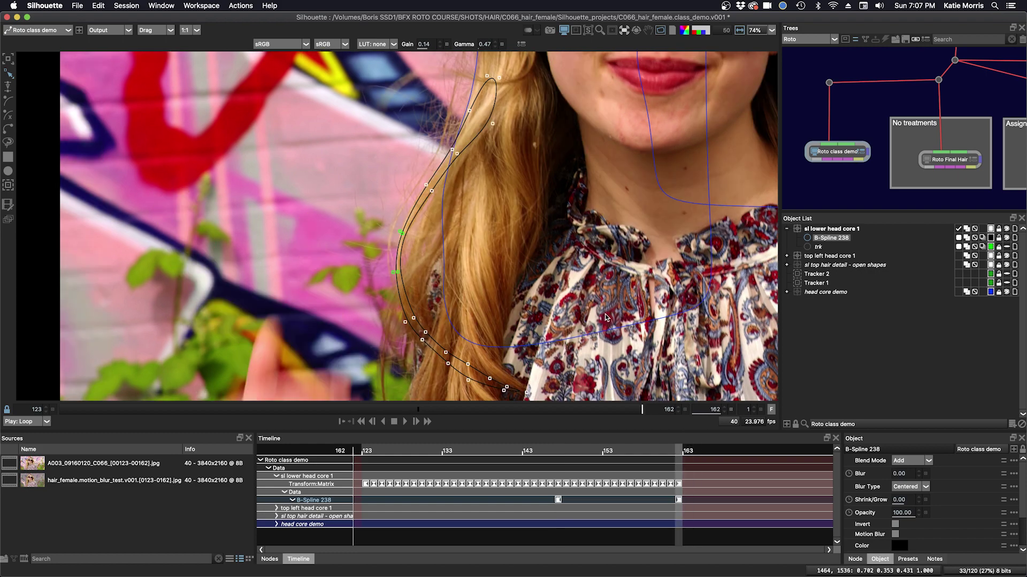
At frame 155, select the middle points of B-Spline 238 and nudge them slightly inward onto the hair
{"action": "key", "text": "z"}
{"action": "key", "text": "z"}
{"action": "key", "text": "z"}
{"action": "key", "text": "z"}
{"action": "key", "text": "z"}
{"action": "key", "text": "z"}
{"action": "key", "text": "z"}
{"action": "key", "text": "z"}
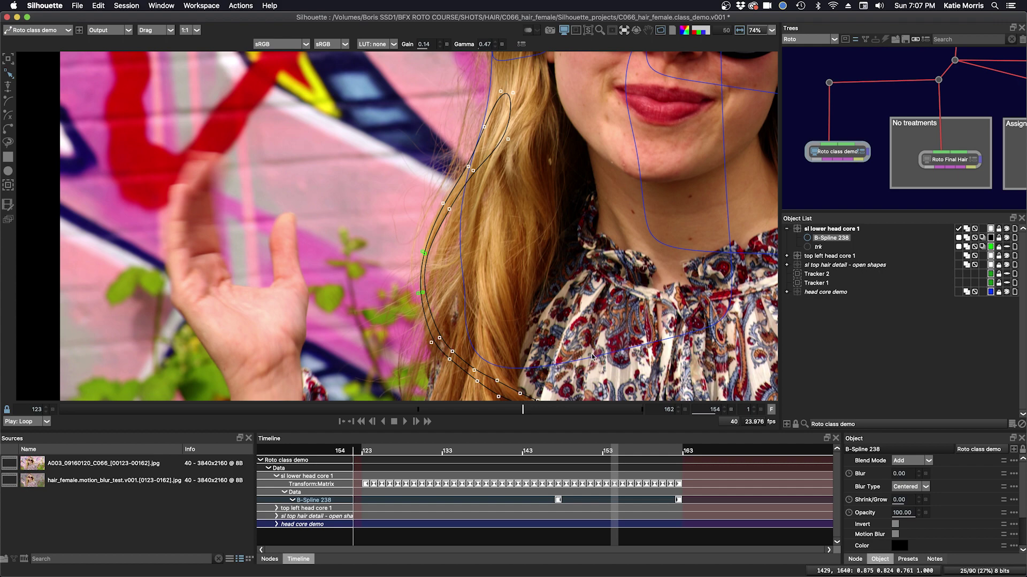
{"action": "left_click_drag", "start_coordinate": [594, 455], "coordinate": [621, 447]}
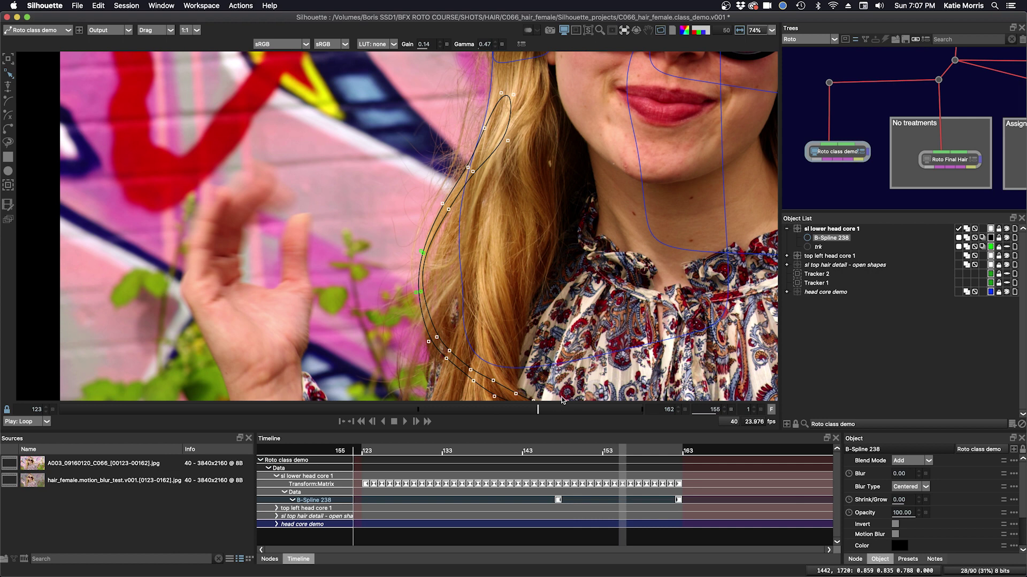
{"action": "left_click_drag", "start_coordinate": [453, 297], "coordinate": [476, 343]}
{"action": "key", "text": "Right"}
{"action": "key", "text": "Right"}
{"action": "key", "text": "Right"}
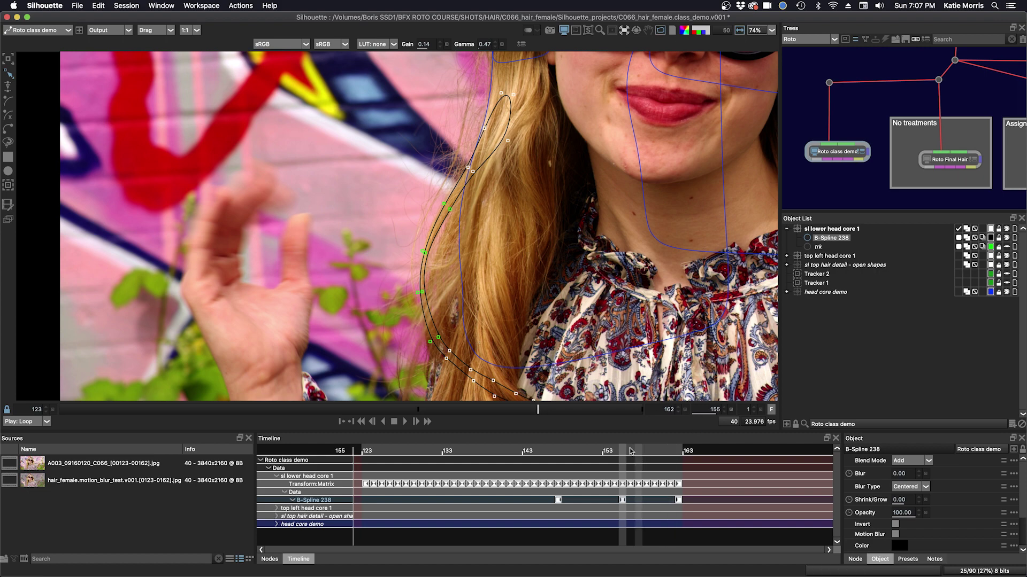
At frame 151, shift the whole B-Spline 238 slightly inward to match the hair edge
{"action": "left_click_drag", "start_coordinate": [618, 451], "coordinate": [588, 450]}
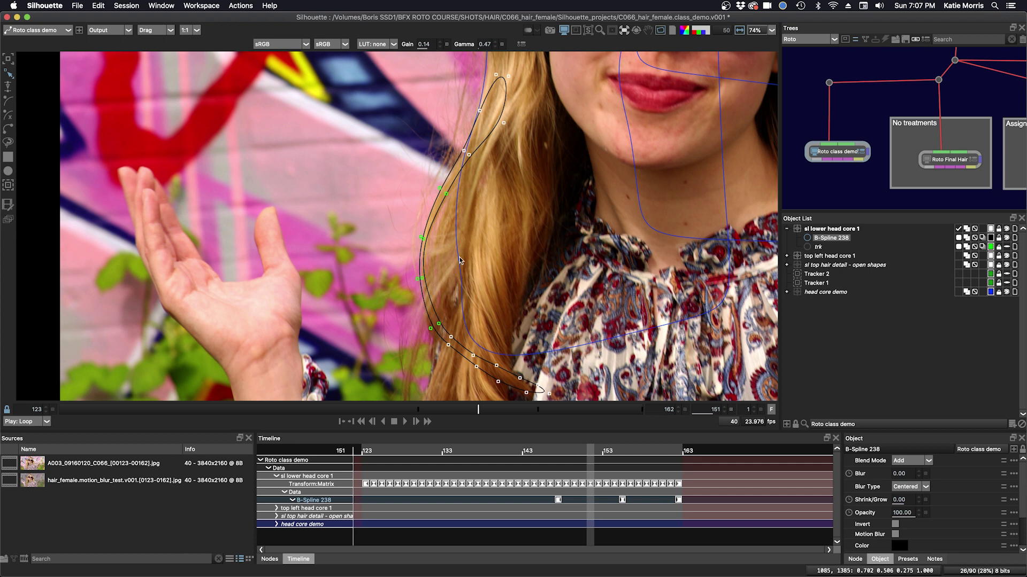
{"action": "key", "text": "t"}
{"action": "key", "text": "t"}
{"action": "key", "text": "Right"}
{"action": "key", "text": "Right"}
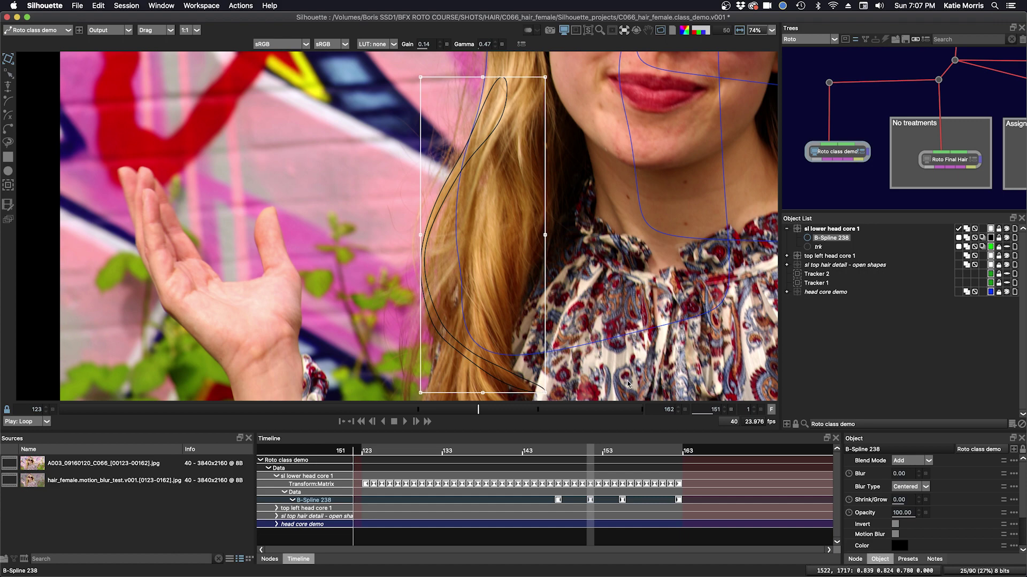
Check the fit of B-Spline 238 at its keyframes and through frames 155 to 162
{"action": "key", "text": "shift+z"}
{"action": "key", "text": "shift+x"}
{"action": "key", "text": "ctrl+Right"}
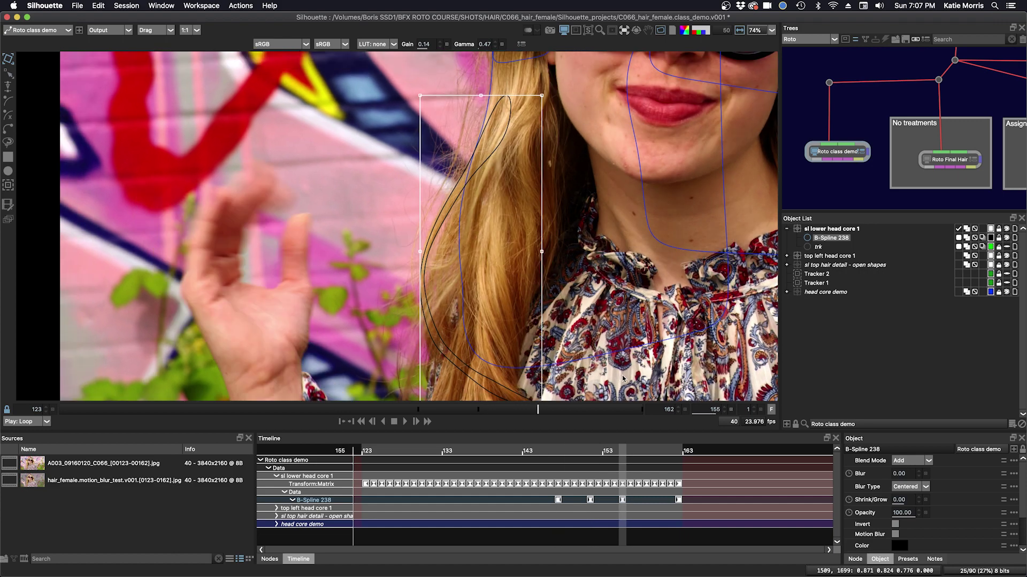
{"action": "key", "text": "x"}
{"action": "key", "text": "x"}
{"action": "key", "text": "x"}
{"action": "key", "text": "x"}
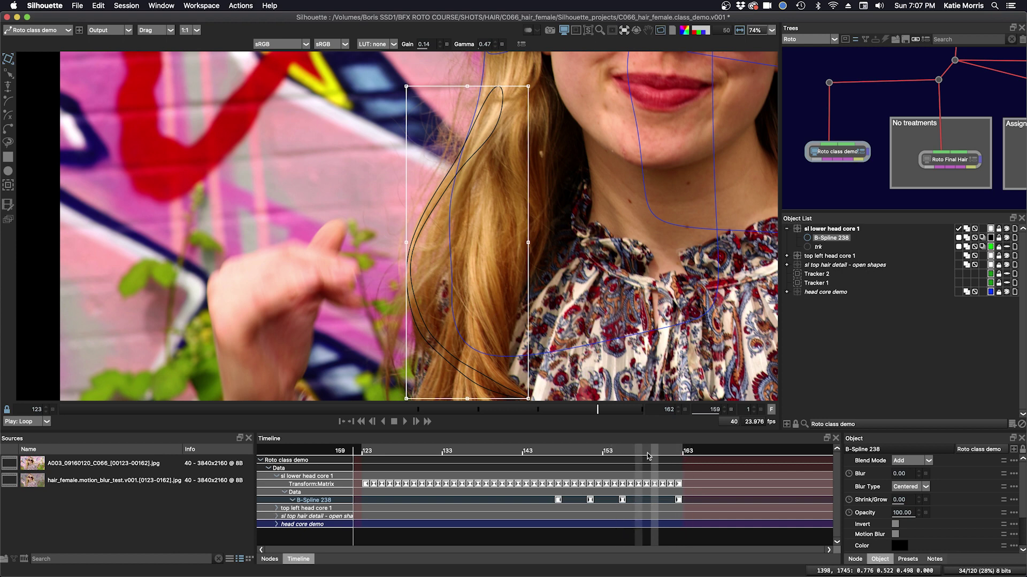
{"action": "left_click", "coordinate": [679, 450]}
At frame 149, nudge the whole B-Spline 238 inward to follow the hair edge
{"action": "left_click_drag", "start_coordinate": [680, 449], "coordinate": [576, 446]}
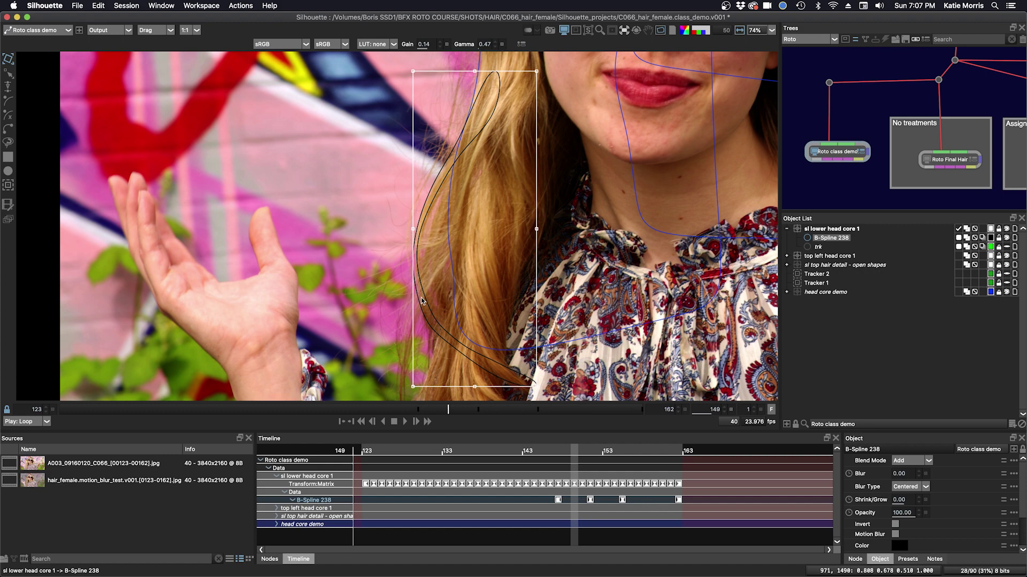
{"action": "key", "text": "t"}
{"action": "key", "text": "t"}
{"action": "key", "text": "Right"}
{"action": "key", "text": "Right"}
{"action": "key", "text": "Right"}
{"action": "key", "text": "Right"}
{"action": "key", "text": "Right"}
{"action": "key", "text": "Right"}
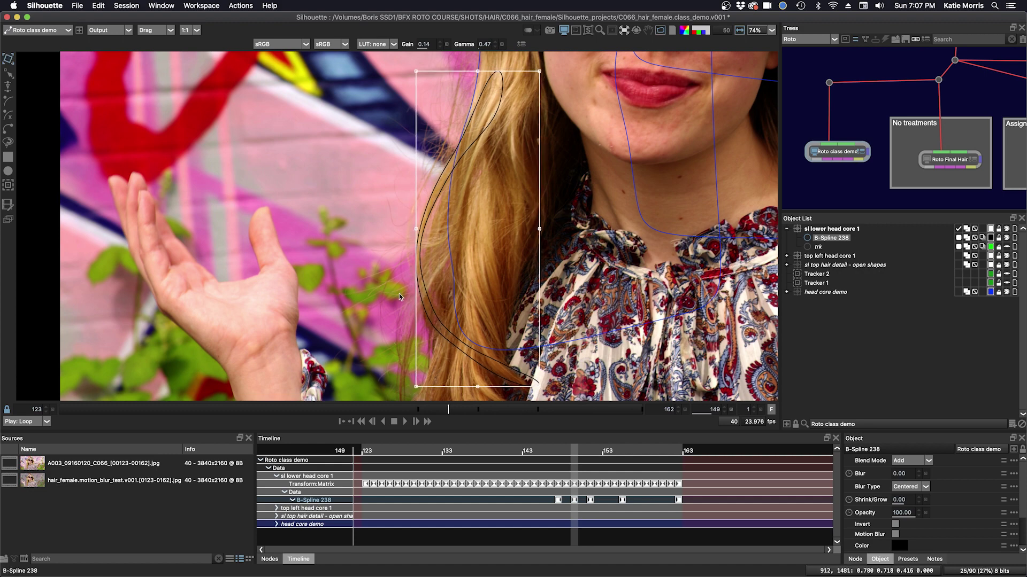
At frame 123, move and rotate B-Spline 238 inward to line up with the screen-left hair edge
{"action": "left_click", "coordinate": [600, 305]}
{"action": "left_click_drag", "start_coordinate": [576, 452], "coordinate": [364, 437]}
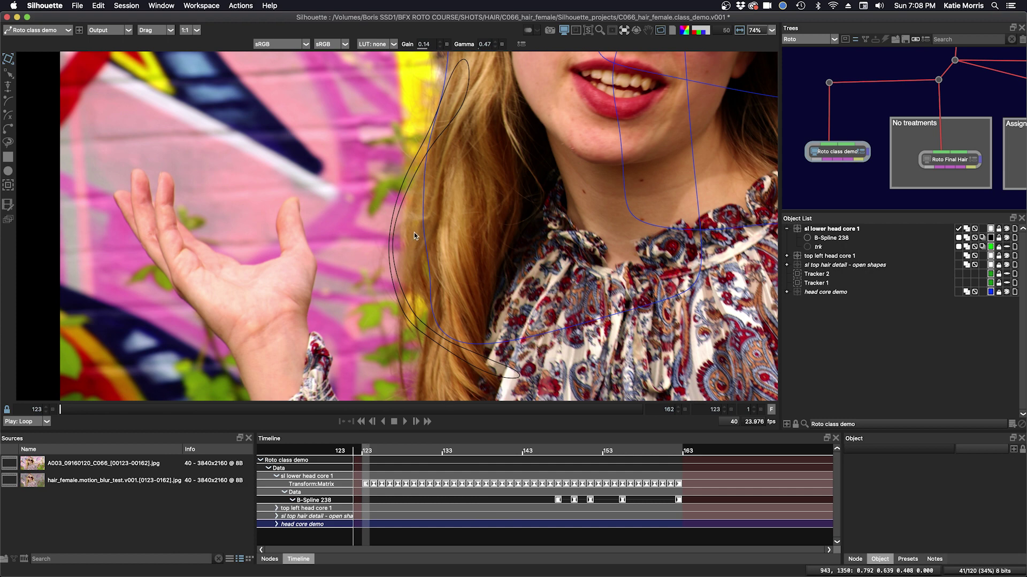
{"action": "left_click", "coordinate": [394, 226]}
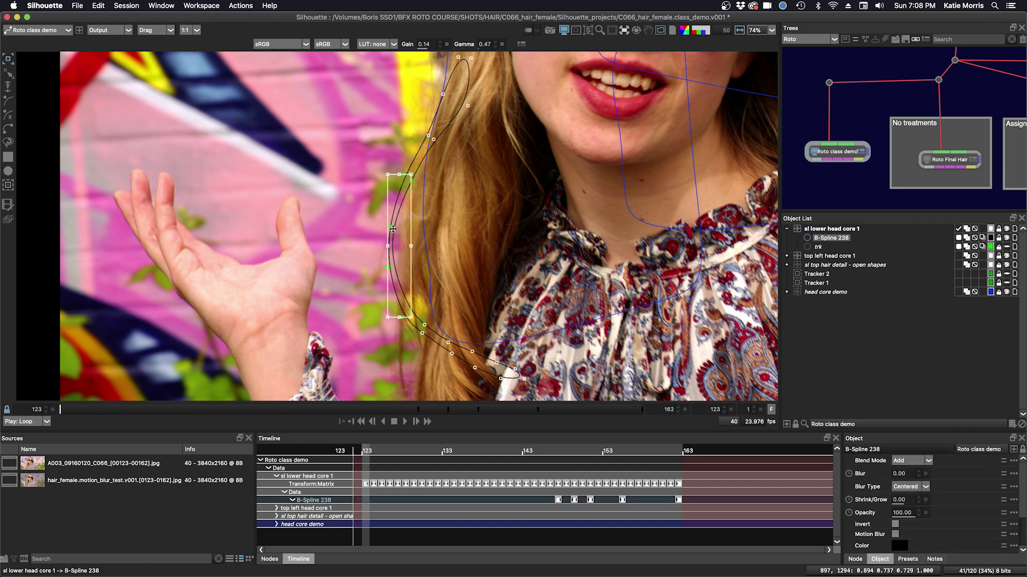
{"action": "key", "text": "t"}
{"action": "left_click_drag", "start_coordinate": [397, 226], "coordinate": [400, 225]}
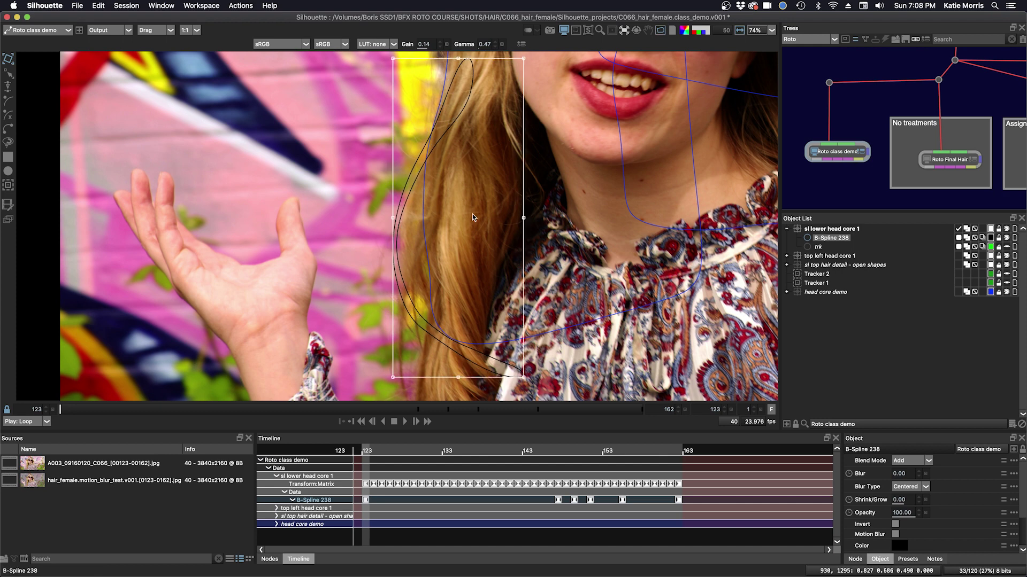
{"action": "left_click", "coordinate": [432, 104], "text": "super"}
{"action": "left_click_drag", "start_coordinate": [390, 205], "coordinate": [398, 208]}
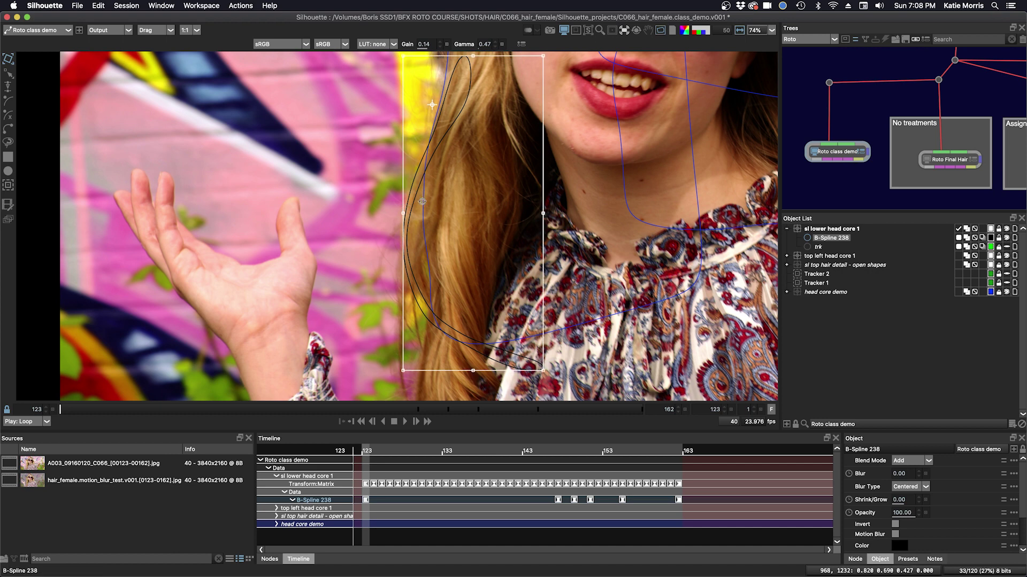
{"action": "key", "text": "t"}
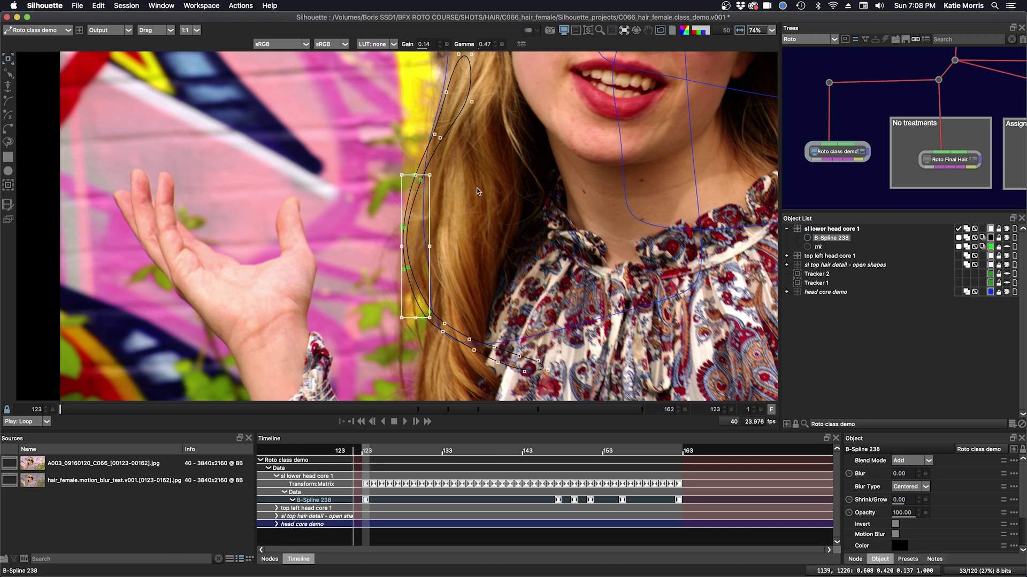
Select the upper points of B-Spline 238 and examine how the shape follows the hair from frame 123 to 137
{"action": "left_click", "coordinate": [463, 196]}
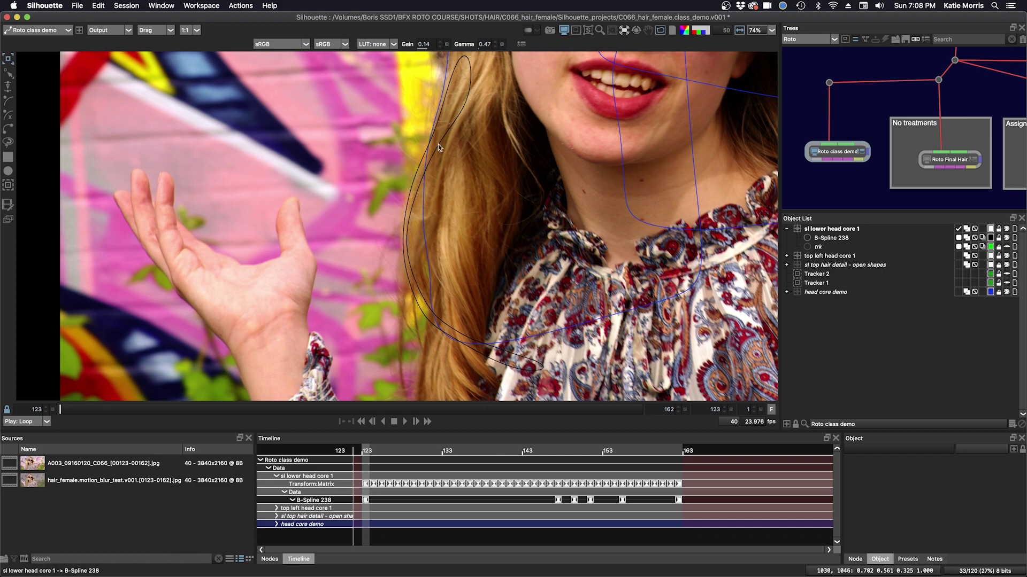
{"action": "left_click_drag", "start_coordinate": [439, 169], "coordinate": [437, 218]}
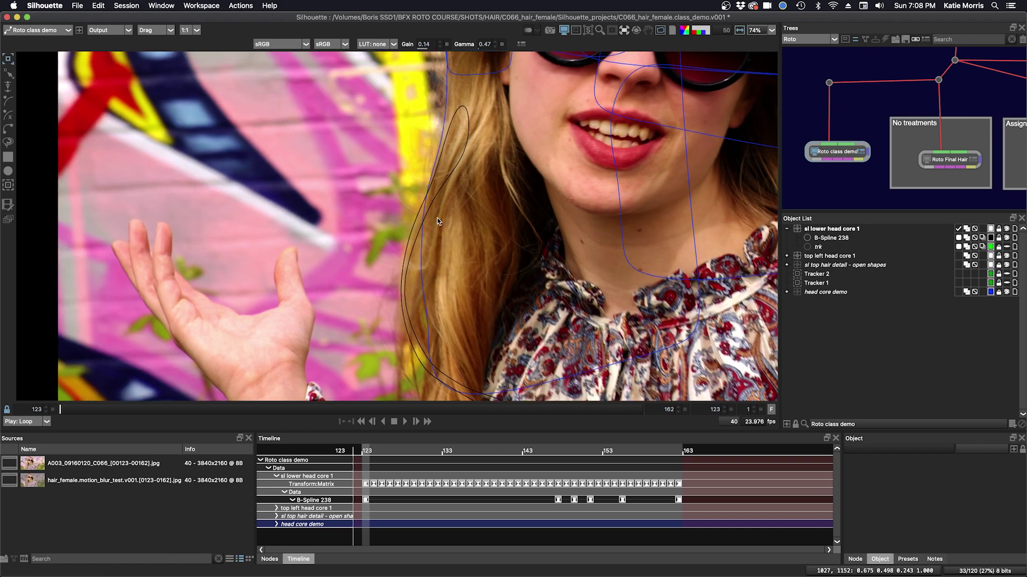
{"action": "left_click", "coordinate": [448, 144]}
{"action": "left_click_drag", "start_coordinate": [487, 86], "coordinate": [426, 193]}
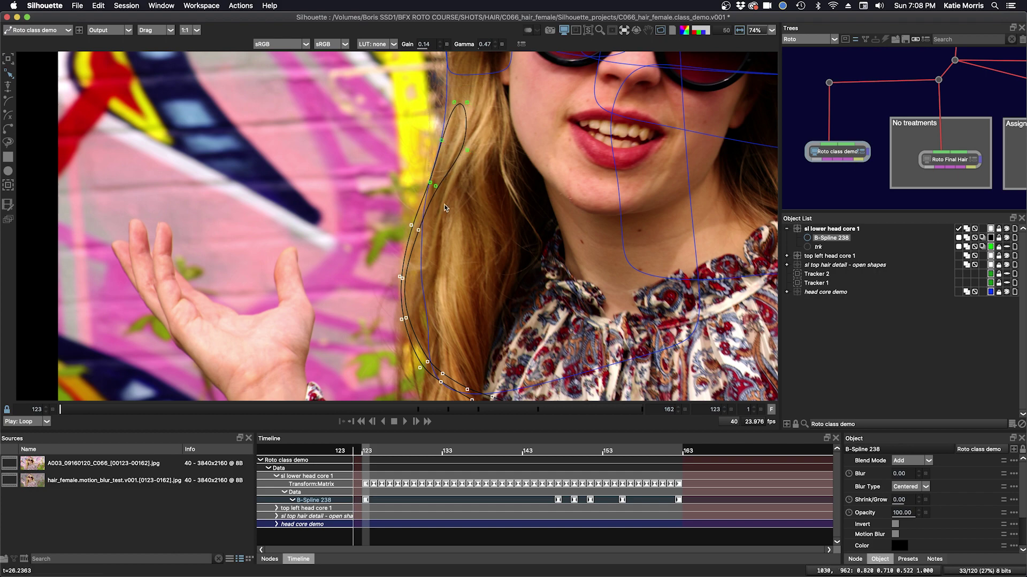
{"action": "left_click", "coordinate": [377, 451]}
{"action": "left_click_drag", "start_coordinate": [377, 451], "coordinate": [478, 451]}
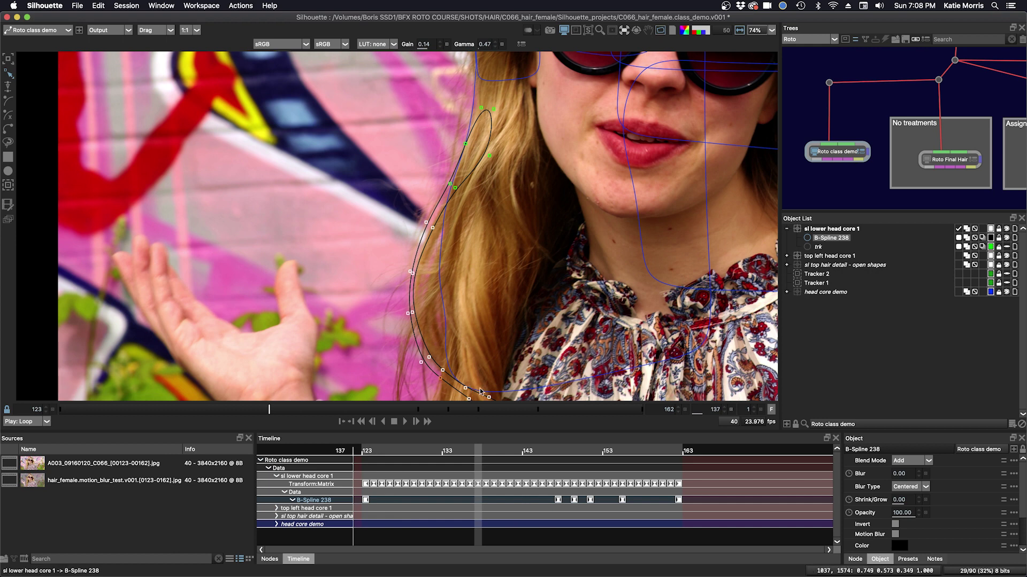
{"action": "left_click_drag", "start_coordinate": [490, 313], "coordinate": [485, 306]}
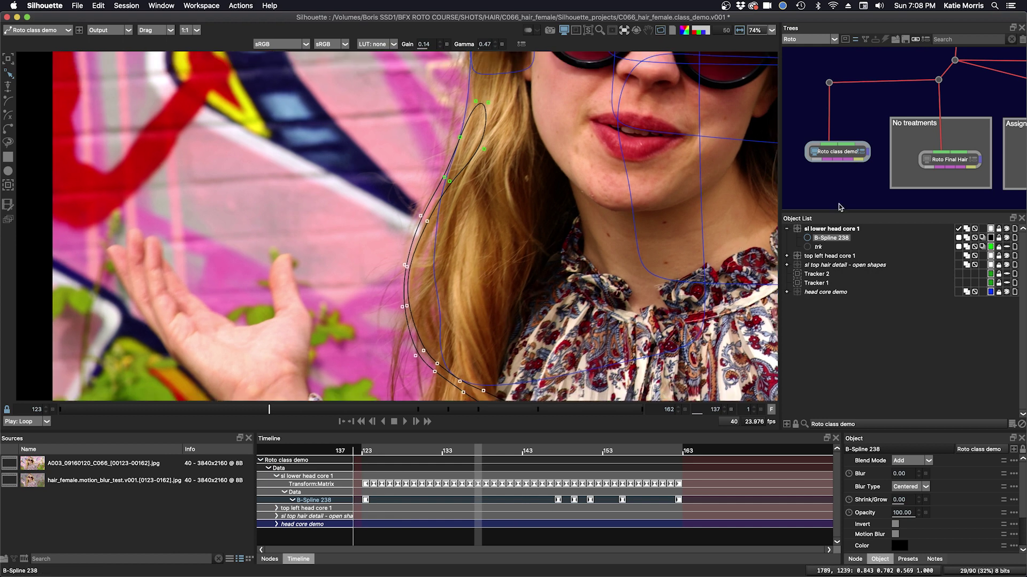
In the Roto Final Hair node, hide the screen-left open-shape hair layers and the core arcs to isolate the closed lower shapes
{"action": "left_click", "coordinate": [950, 165]}
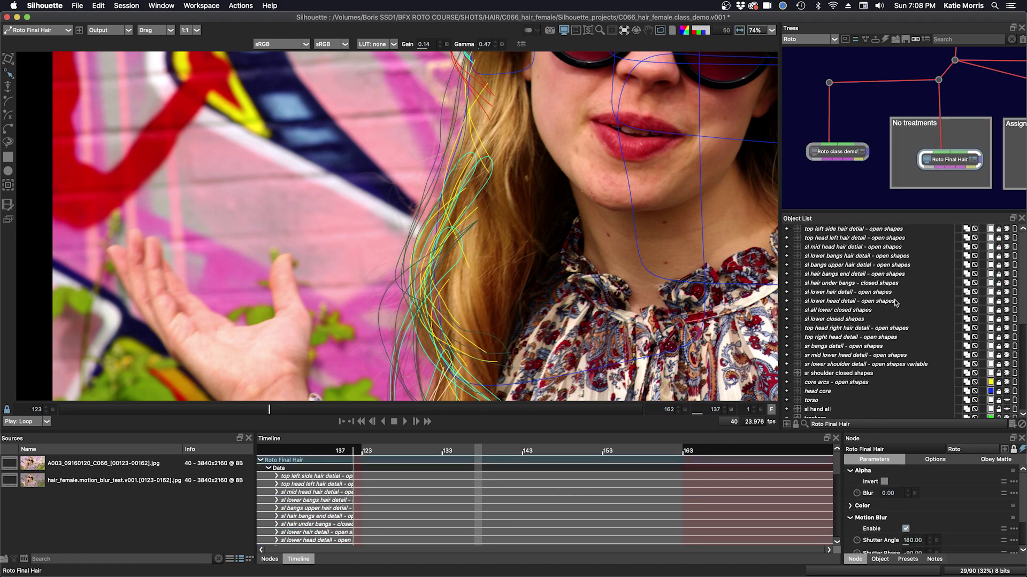
{"action": "left_click_drag", "start_coordinate": [882, 212], "coordinate": [882, 184]}
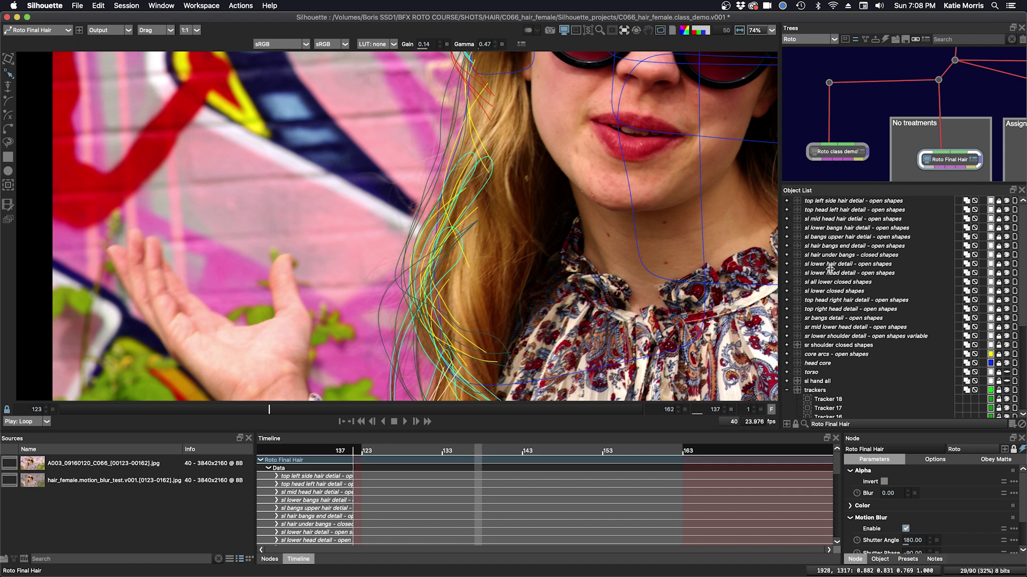
{"action": "left_click_drag", "start_coordinate": [1006, 201], "coordinate": [1007, 283]}
{"action": "left_click", "coordinate": [1006, 290]}
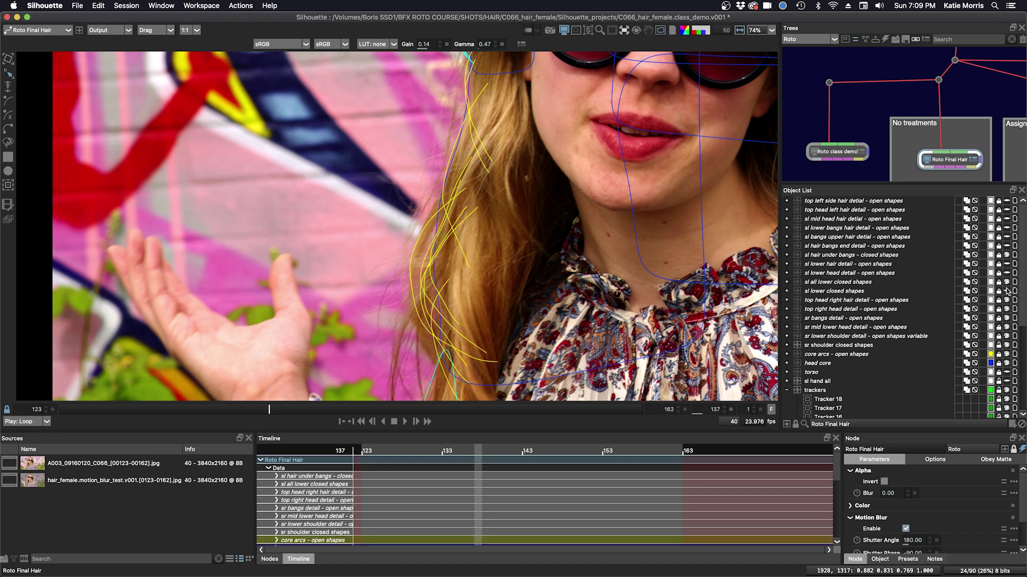
{"action": "left_click", "coordinate": [1006, 290]}
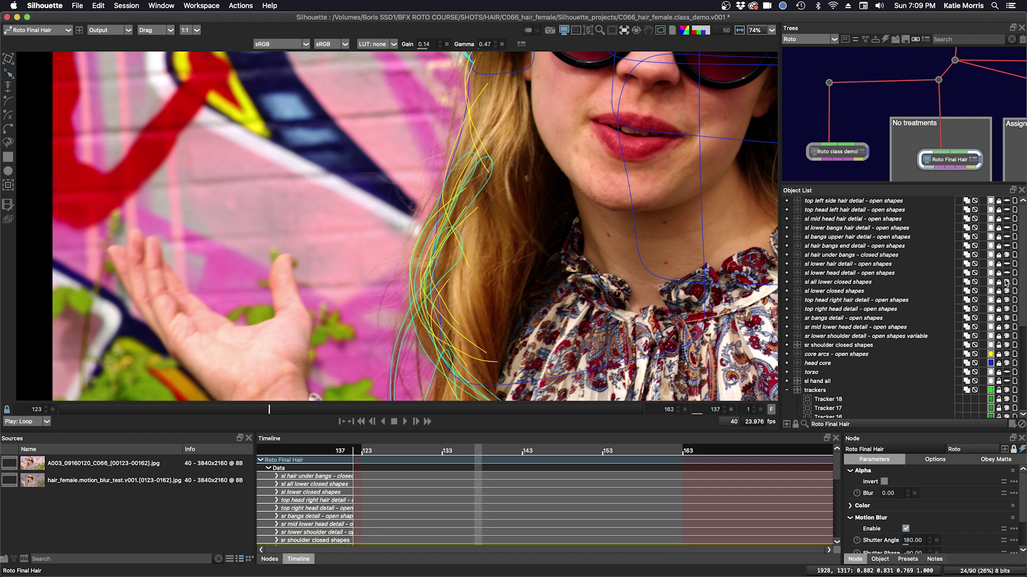
{"action": "left_click", "coordinate": [1007, 354]}
Examine how the closed lower hair shapes follow the hair by scrubbing between frames 127 and 151
{"action": "left_click_drag", "start_coordinate": [273, 410], "coordinate": [120, 409]}
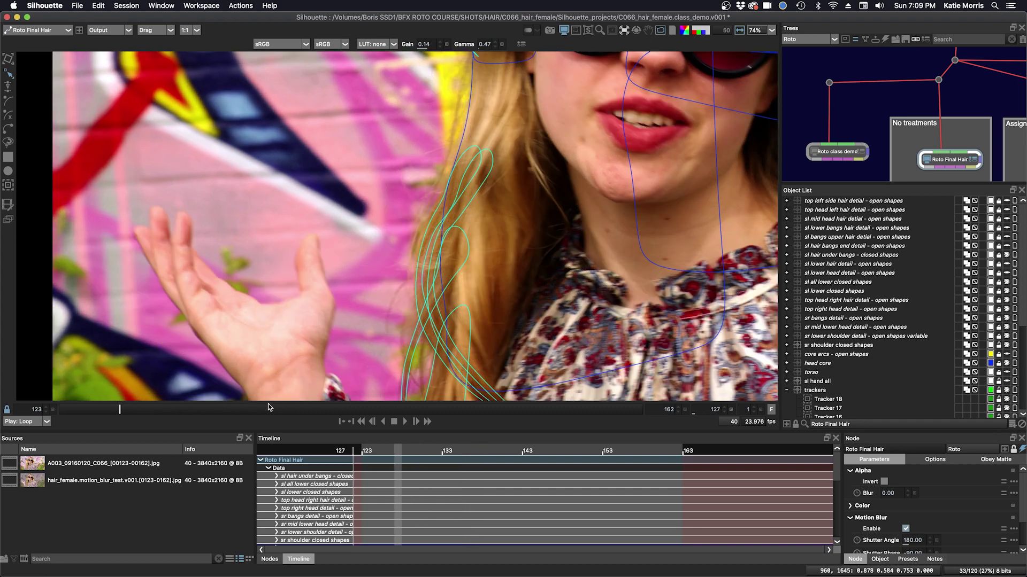
{"action": "left_click_drag", "start_coordinate": [364, 408], "coordinate": [556, 403]}
{"action": "left_click_drag", "start_coordinate": [483, 400], "coordinate": [478, 402]}
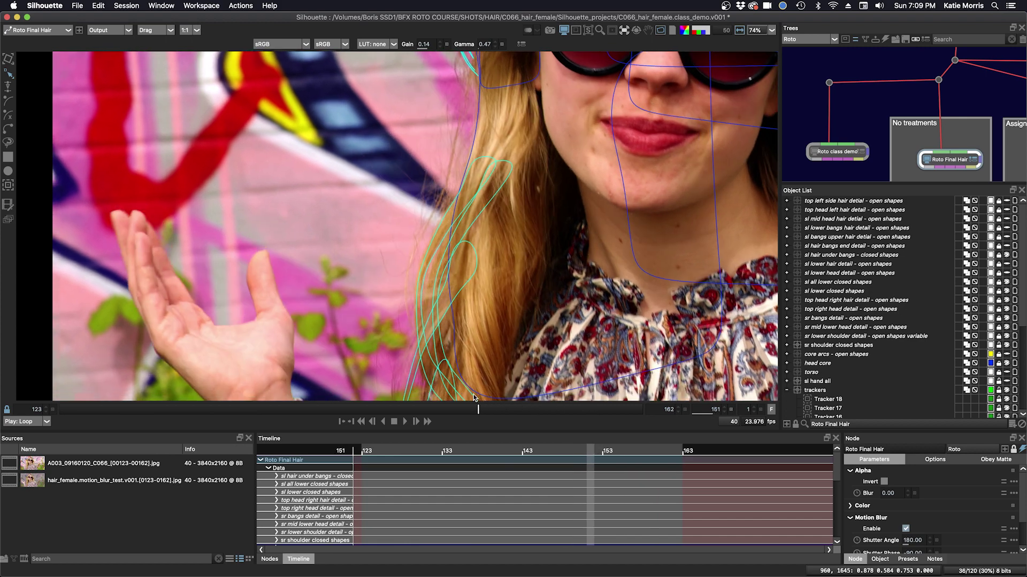
{"action": "left_click_drag", "start_coordinate": [562, 247], "coordinate": [517, 305]}
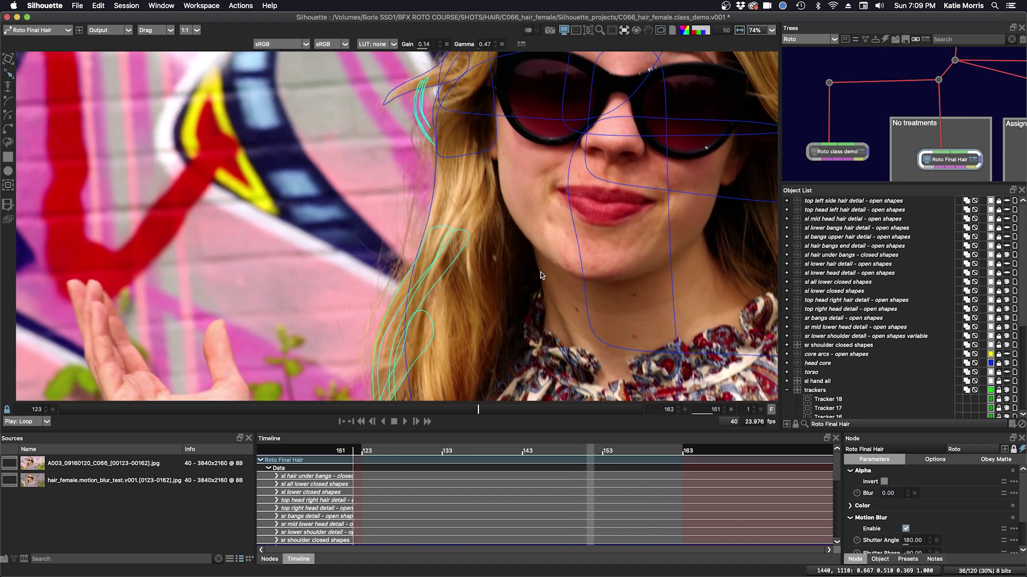
{"action": "scroll", "coordinate": [527, 283], "scroll_direction": "down", "scroll_amount": 2}
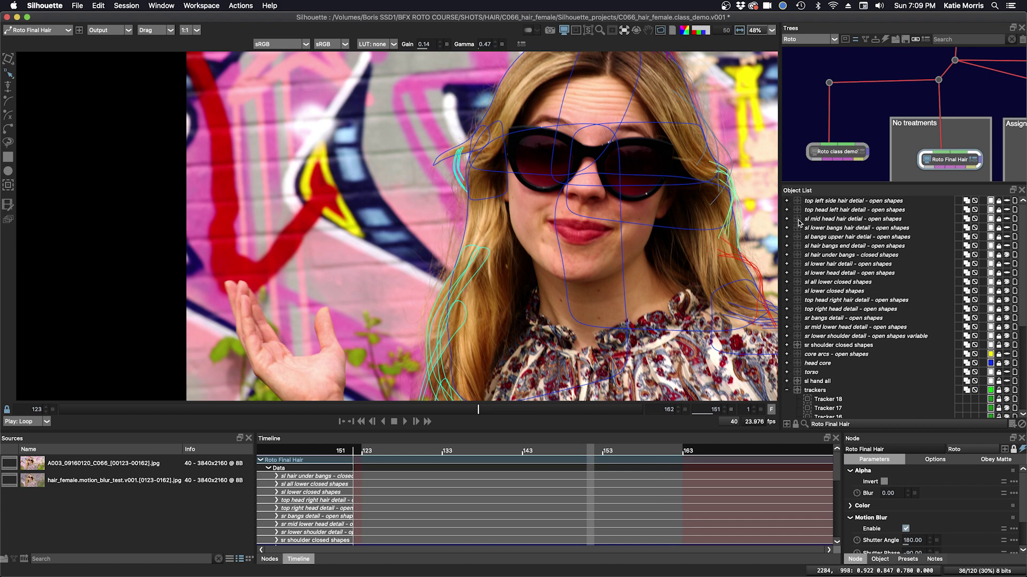